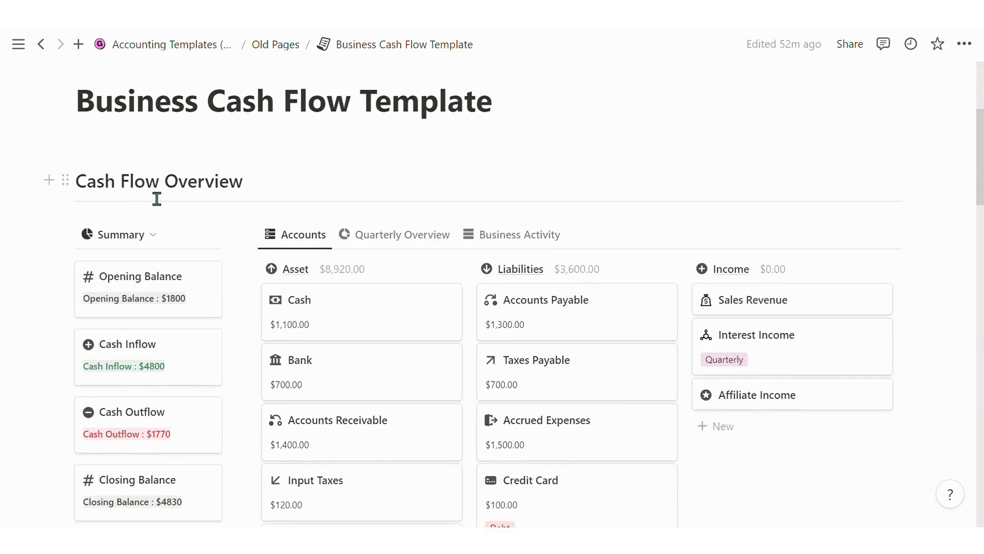
Step: Review the opening balance, cash inflow, cash outflow and closing balance cards in the cash flow summary
scroll(254, 266, "down", 1)
scroll(258, 269, "down", 1)
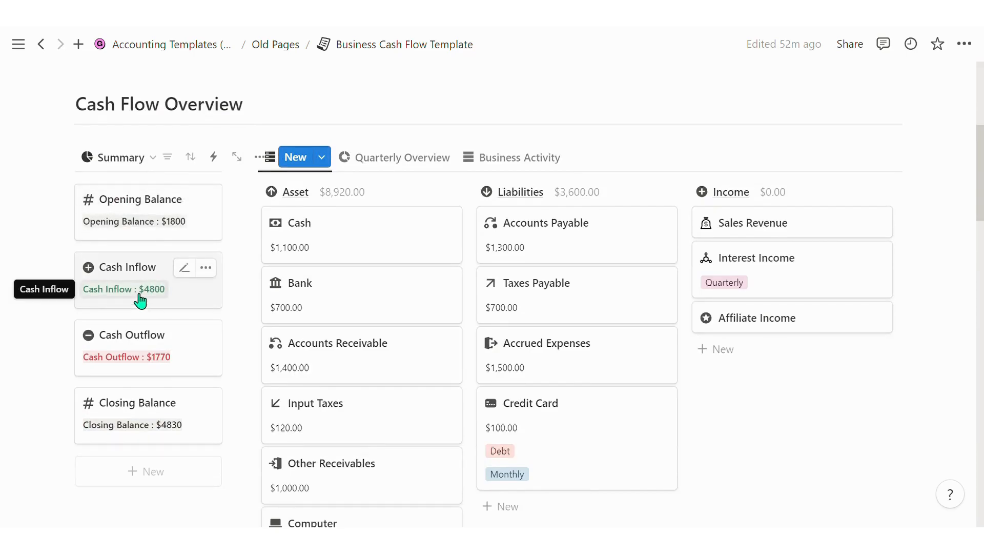
scroll(336, 277, "down", 5)
scroll(248, 276, "up", 5)
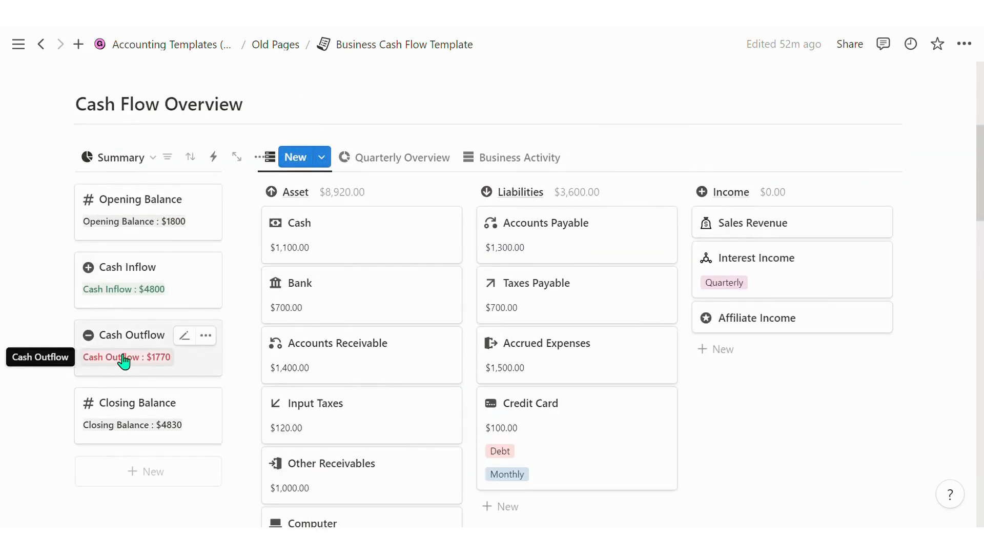
scroll(142, 364, "down", 2)
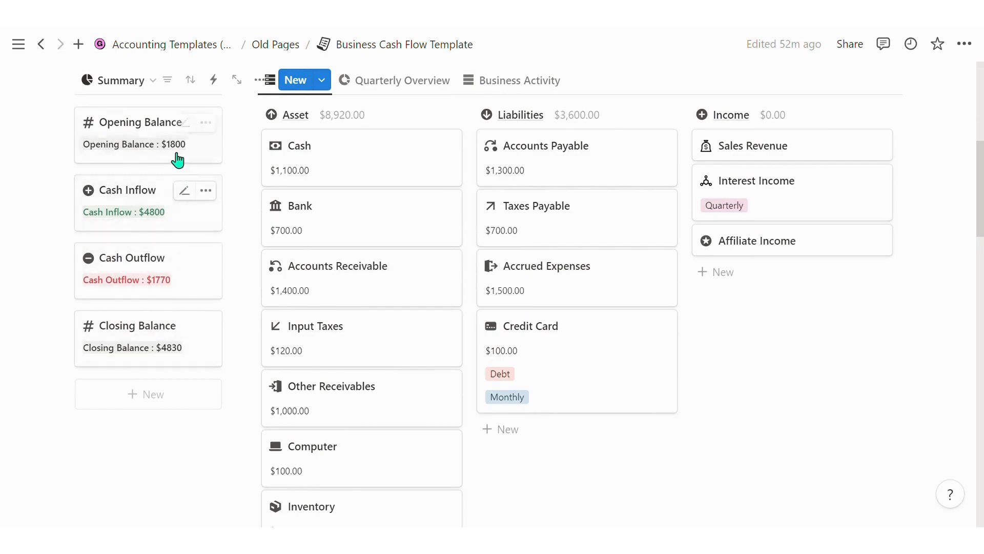
scroll(189, 187, "up", 2)
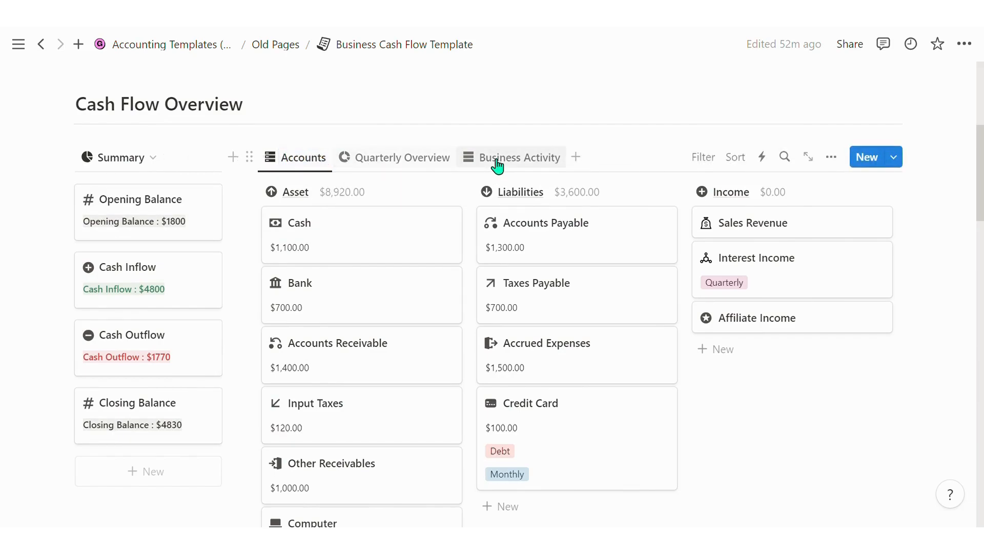
Step: Look through the Accounts board, examining the asset, liability and income accounts down to the Investments card
left_click(281, 163)
left_click(276, 163)
left_click(276, 163)
left_click(277, 163)
scroll(448, 301, "down", 2)
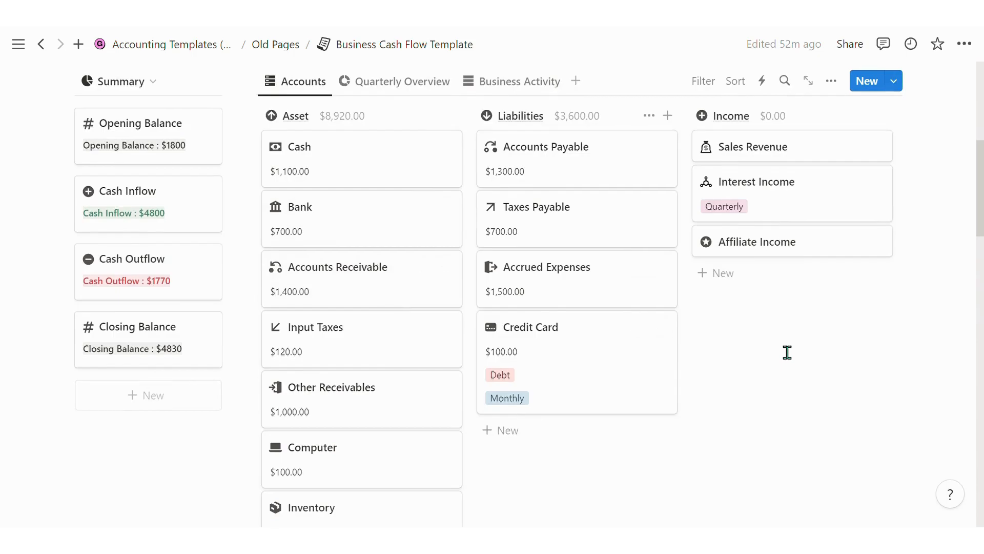
scroll(786, 352, "up", 2)
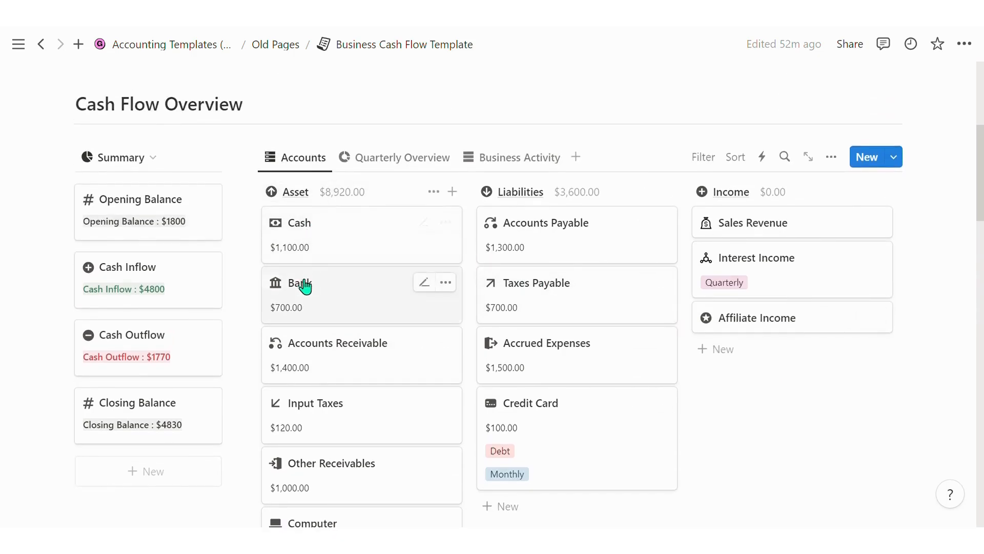
scroll(328, 285, "down", 3)
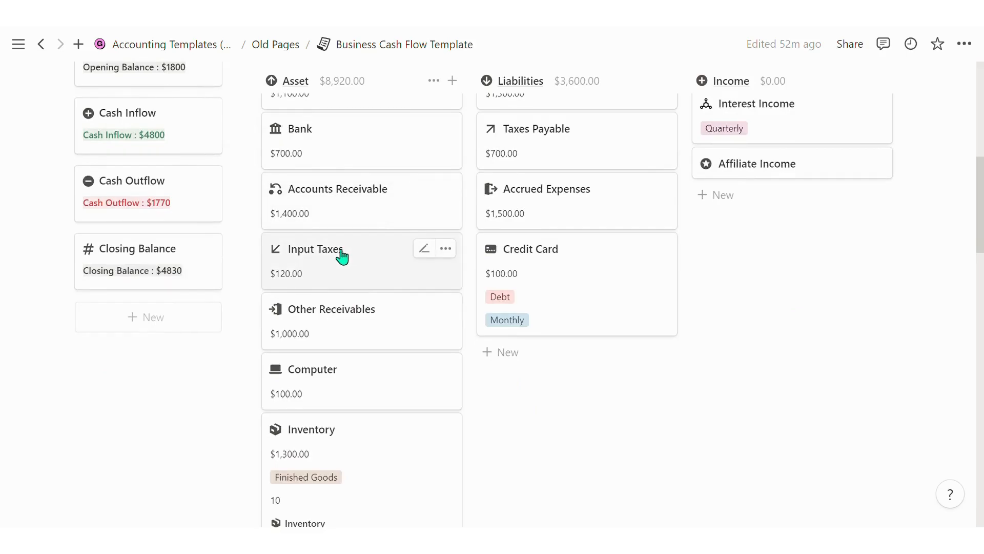
scroll(358, 323, "down", 8)
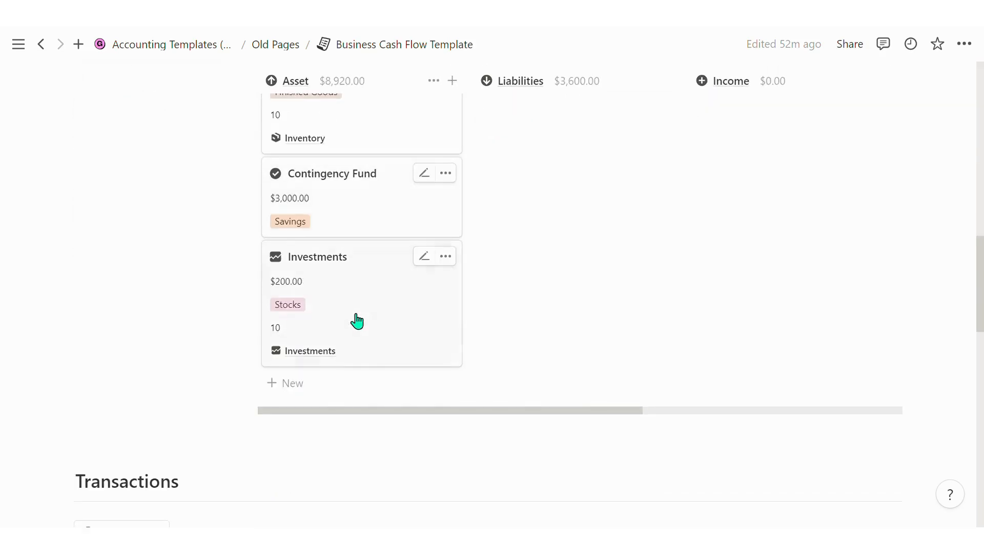
scroll(357, 322, "up", 10)
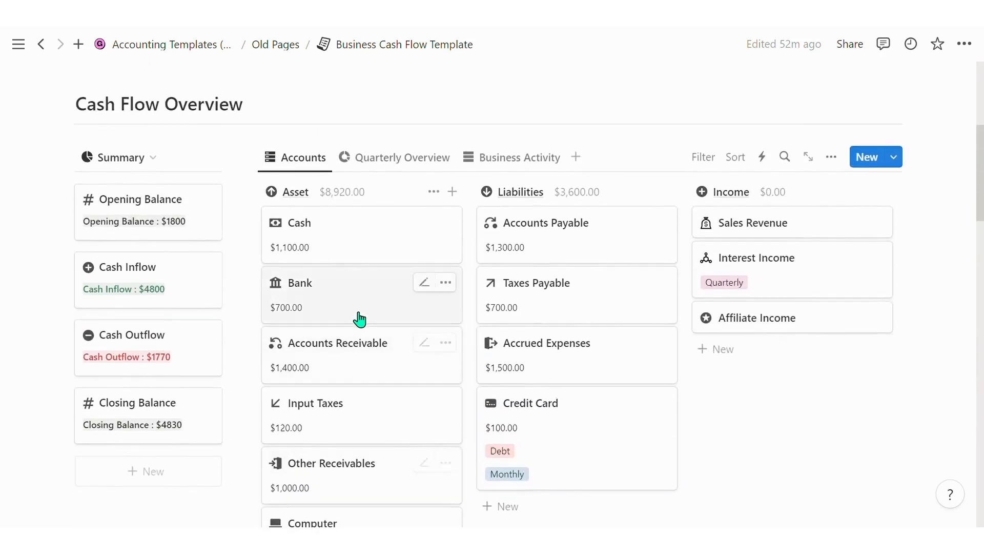
Step: Rename the Other Receivables card in the Asset group to "New Asset"
scroll(384, 330, "down", 3)
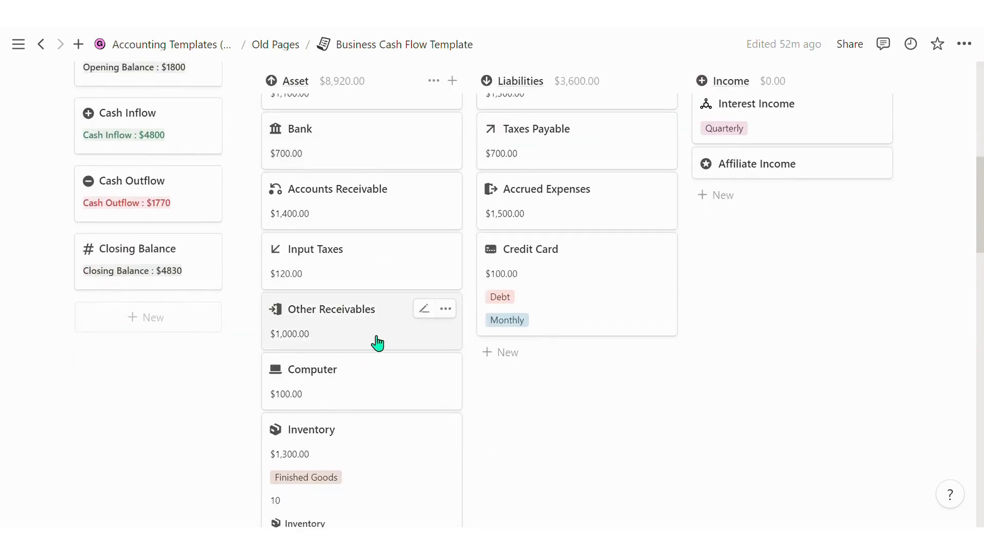
left_click(424, 309)
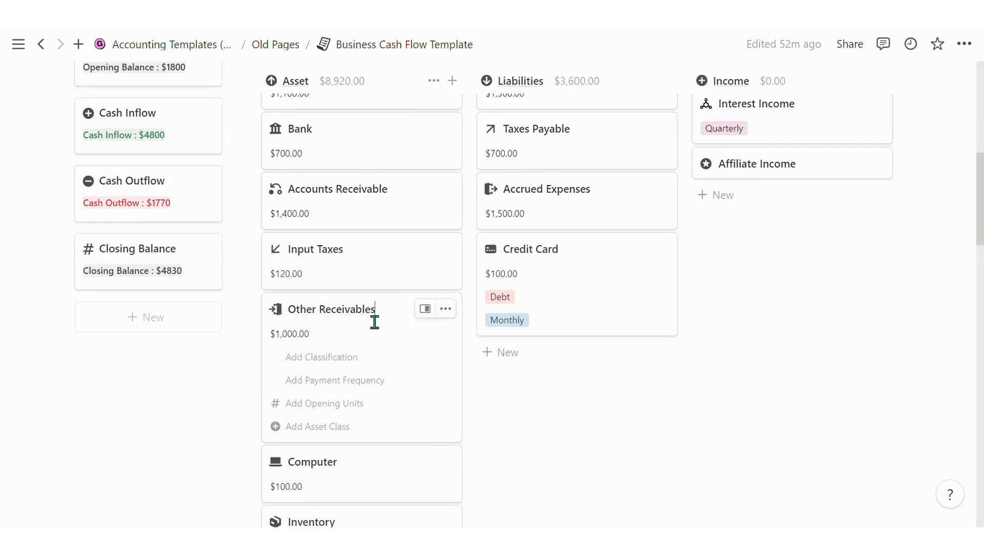
left_click_drag(306, 325, 382, 326)
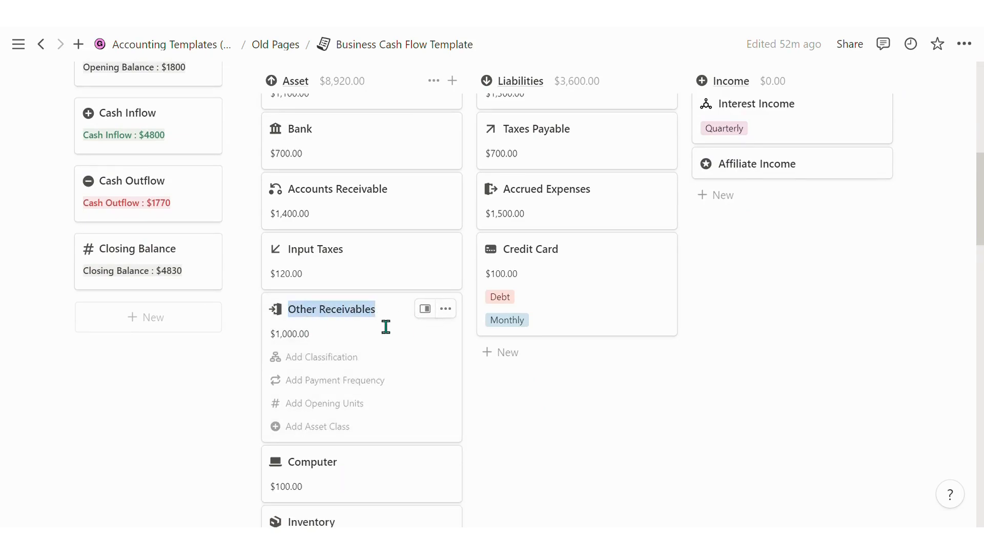
type("New Asset")
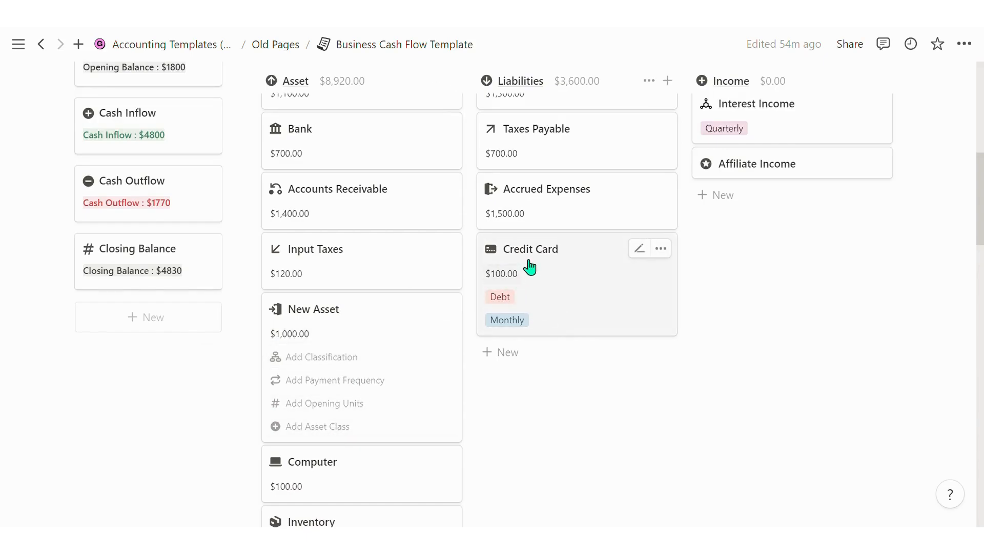
Step: Inspect the classification options available for the New Asset card, including the name and color settings of the Bills option
scroll(760, 281, "up", 3)
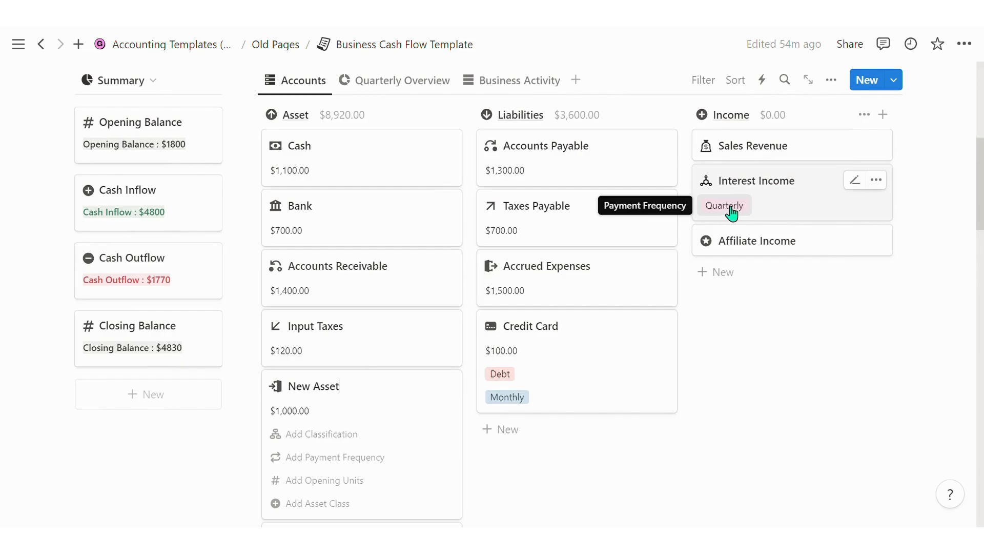
scroll(307, 456, "down", 3)
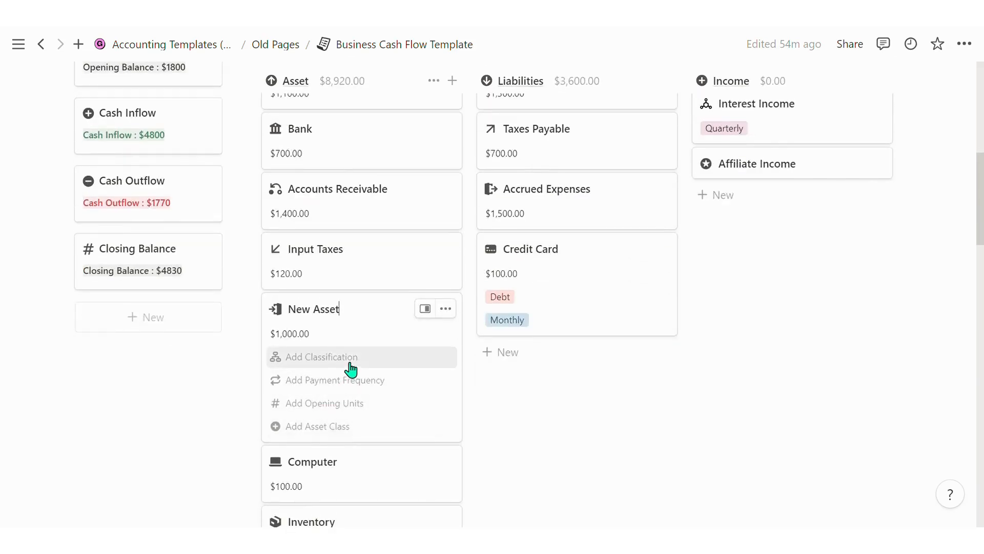
left_click(334, 365)
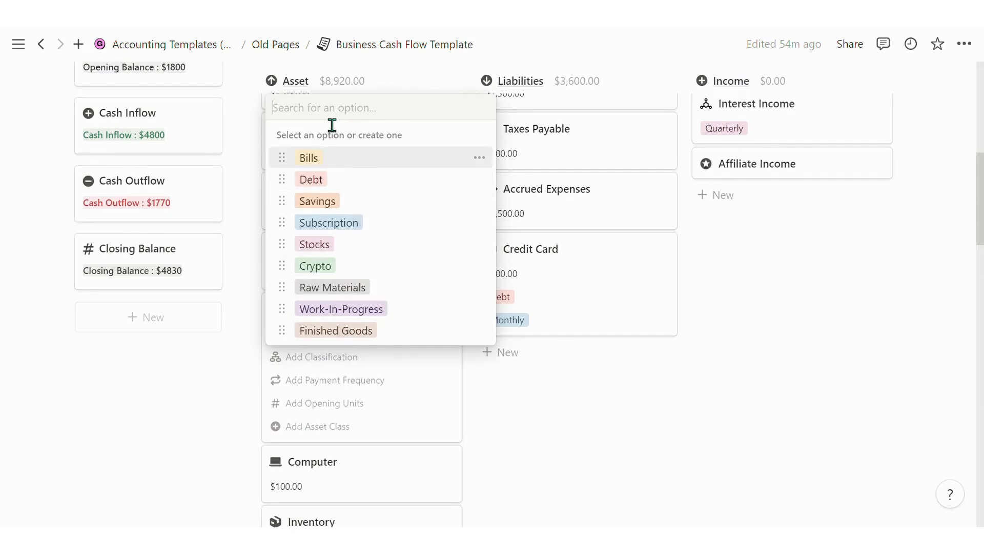
left_click(480, 158)
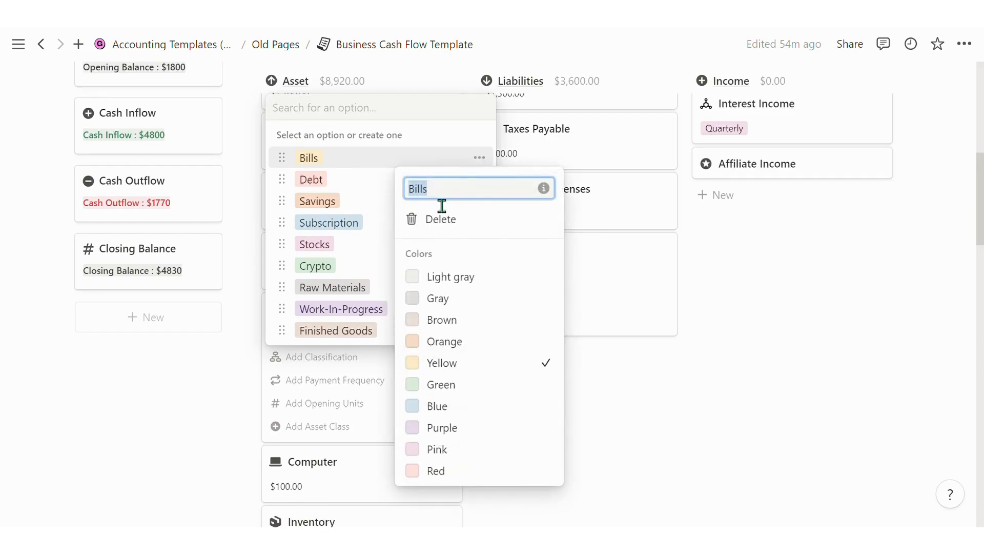
left_click(577, 398)
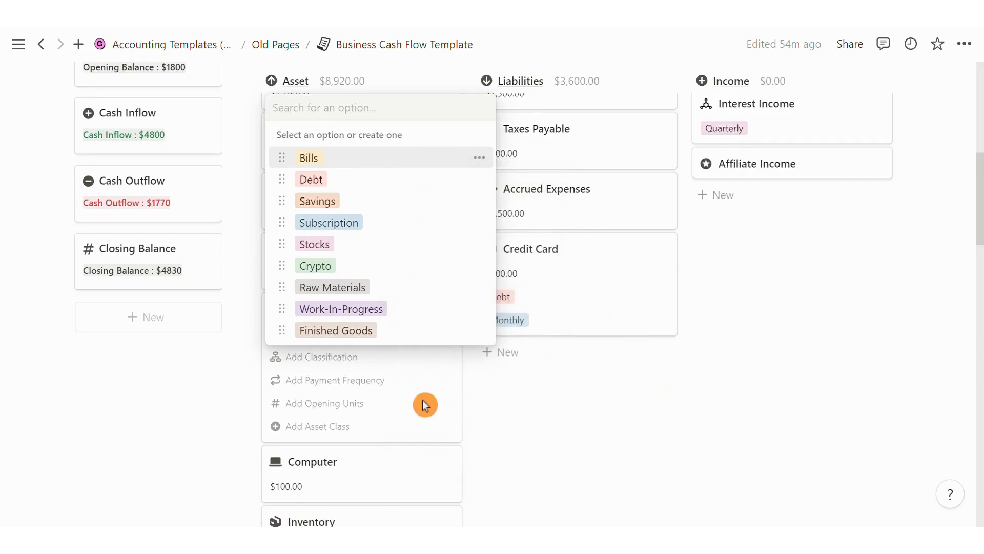
left_click(424, 401)
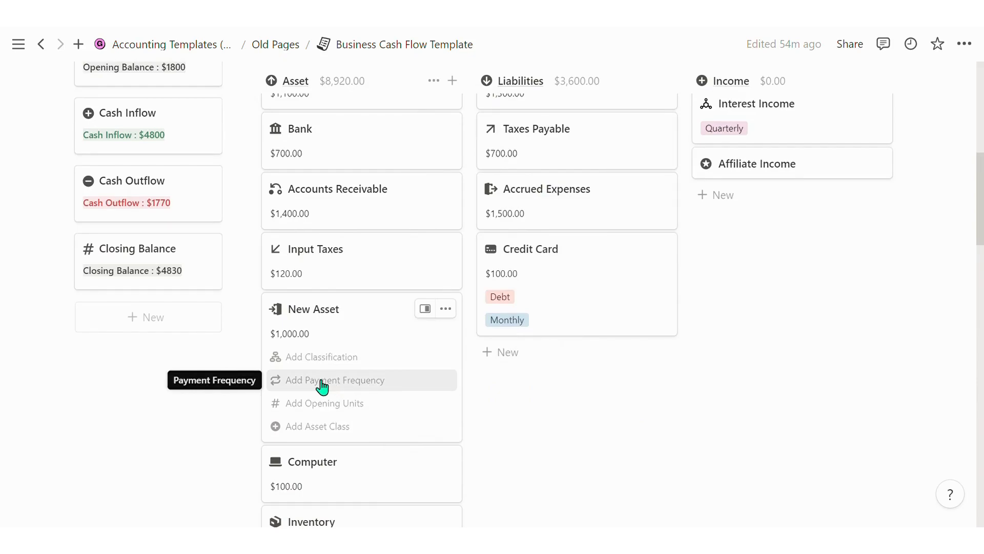
Step: Check the payment frequency options available for the New Asset card without choosing one
scroll(851, 312, "up", 2)
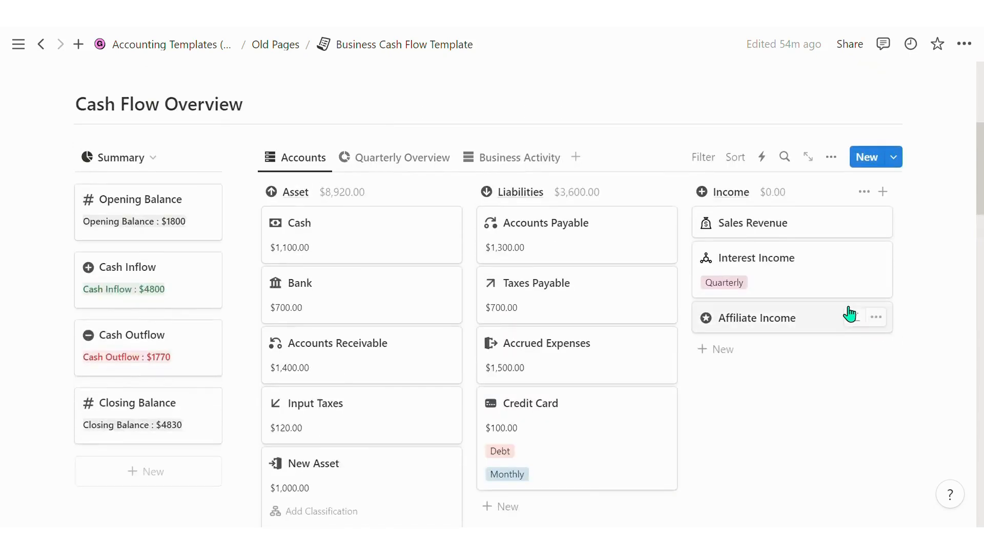
scroll(461, 426, "down", 2)
scroll(652, 337, "up", 3)
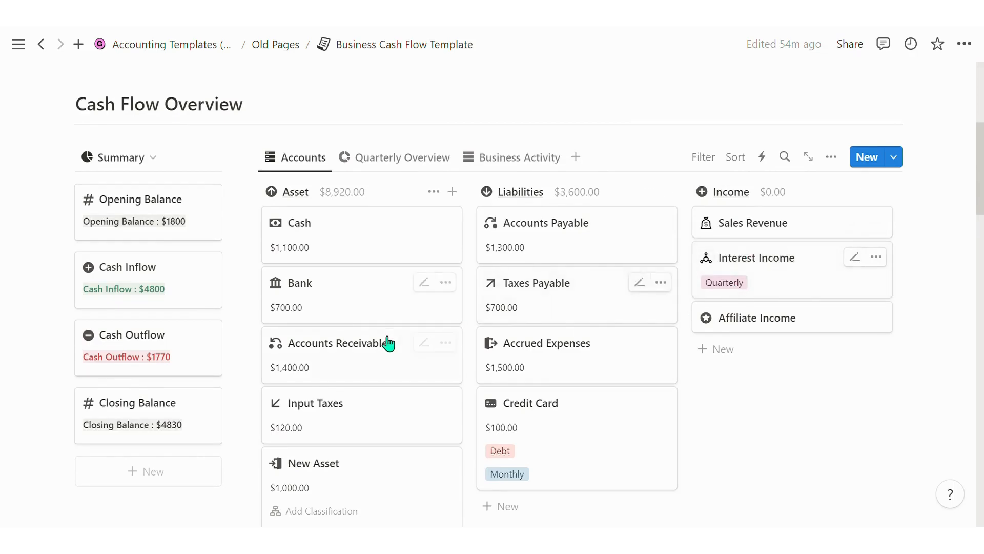
scroll(380, 313, "down", 5)
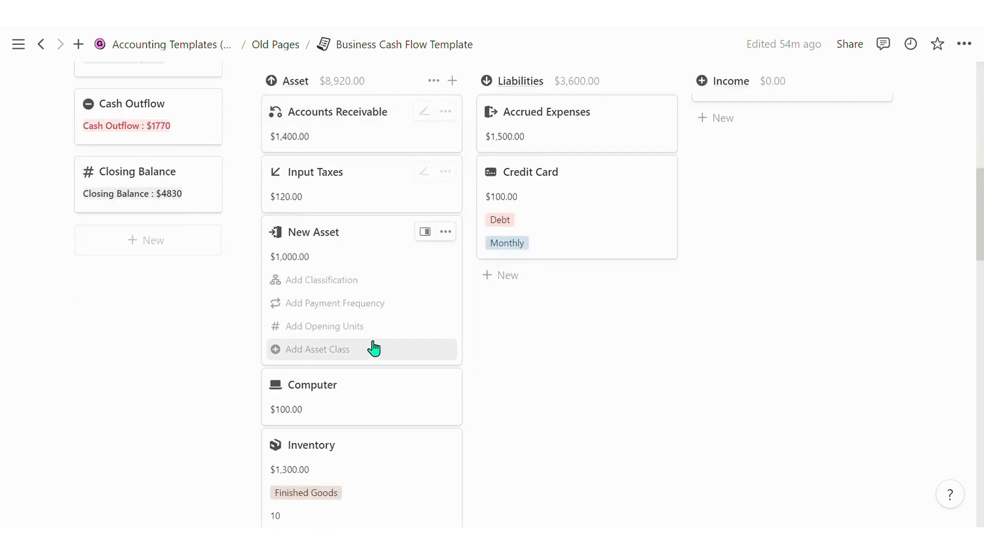
left_click(313, 307)
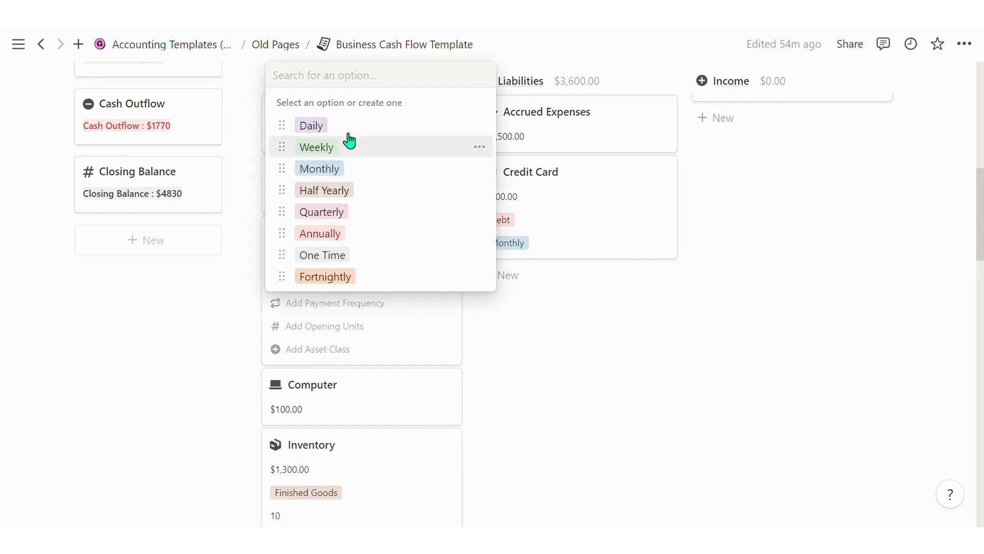
left_click(463, 350)
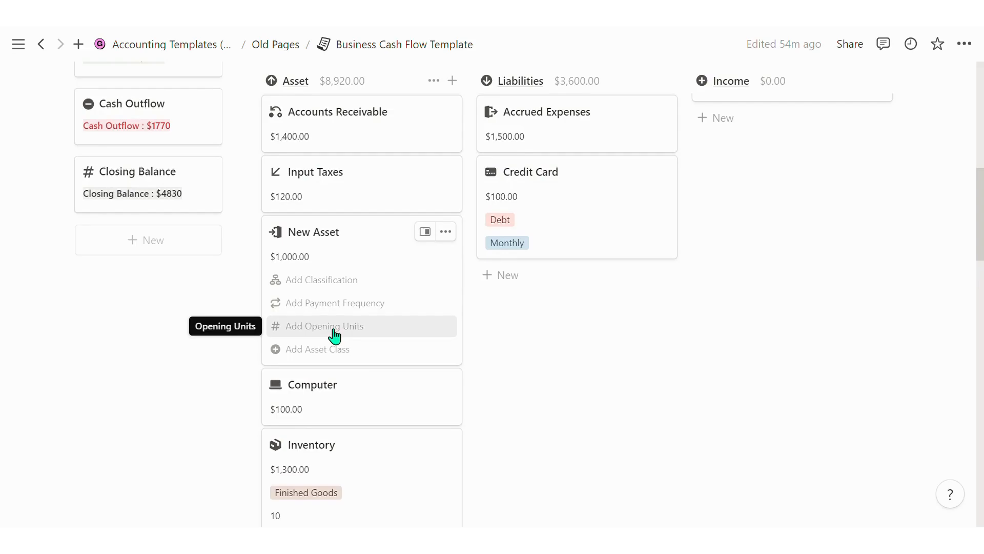
Step: View the linkable asset classes for the New Asset card and compare them with the Inventory and Investments cards
scroll(334, 336, "down", 3)
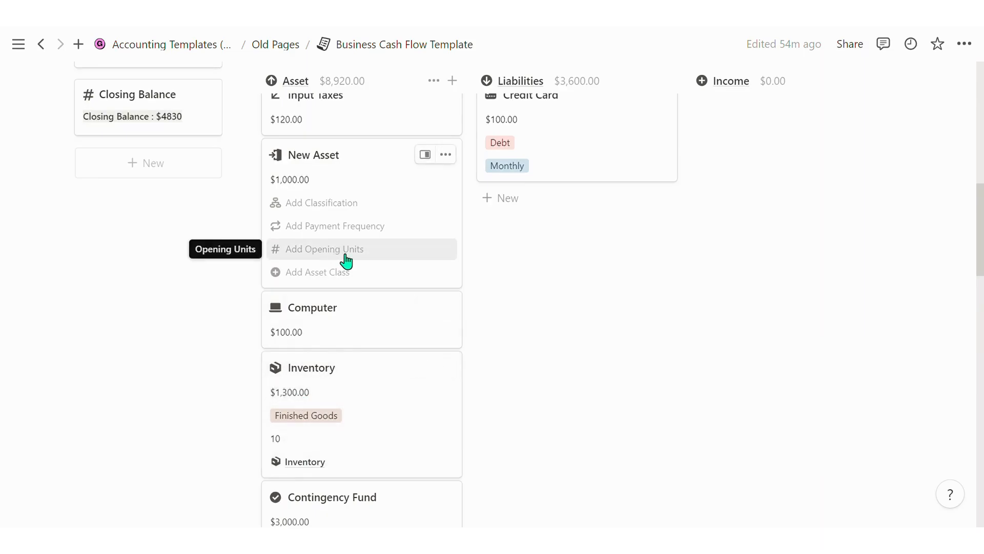
left_click(328, 282)
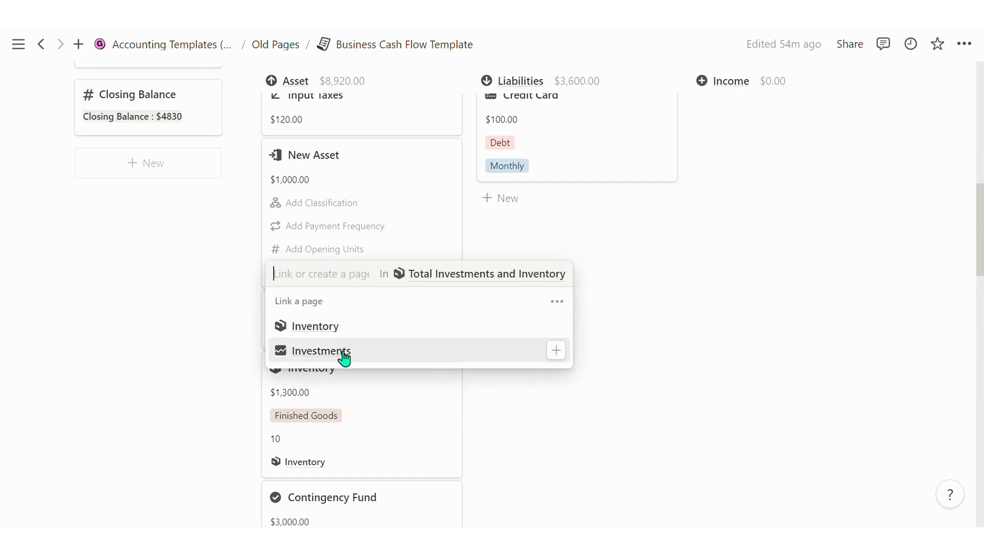
left_click(739, 354)
scroll(345, 359, "down", 2)
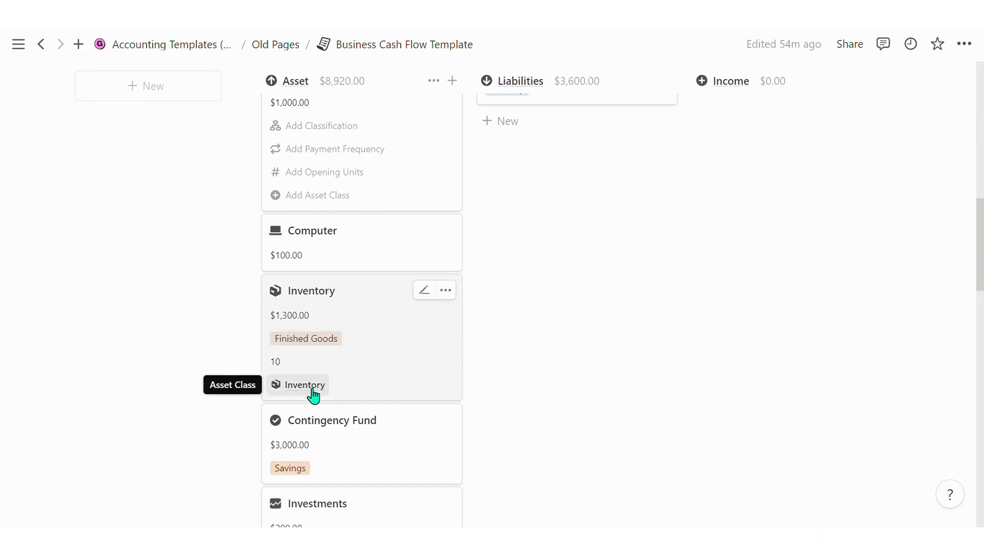
scroll(394, 376, "down", 4)
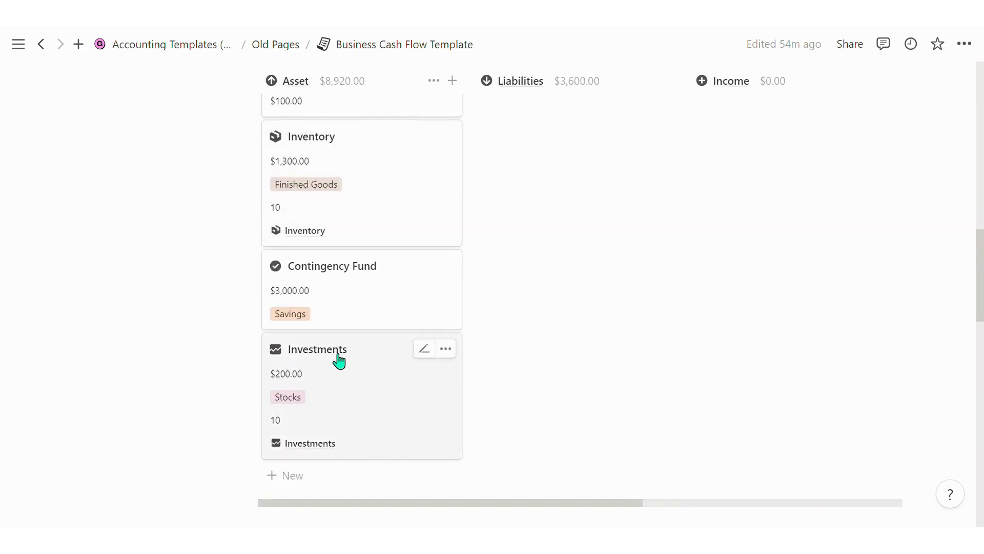
scroll(399, 359, "up", 6)
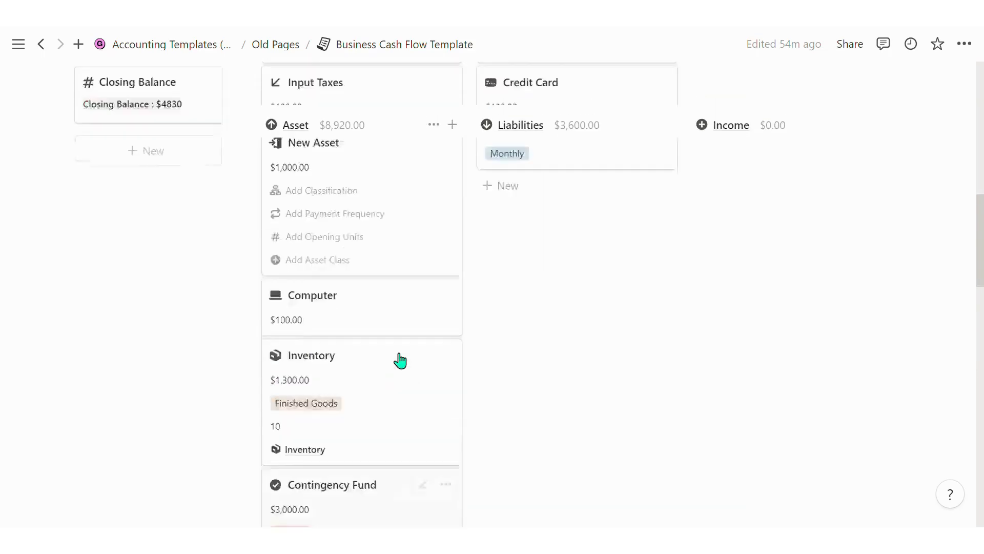
left_click(539, 338)
scroll(393, 323, "up", 3)
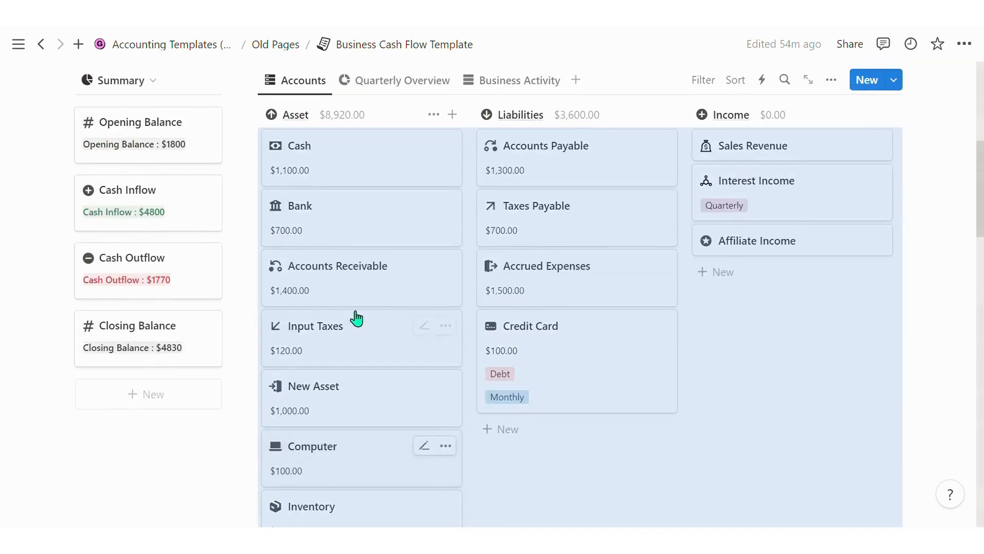
left_click(871, 360)
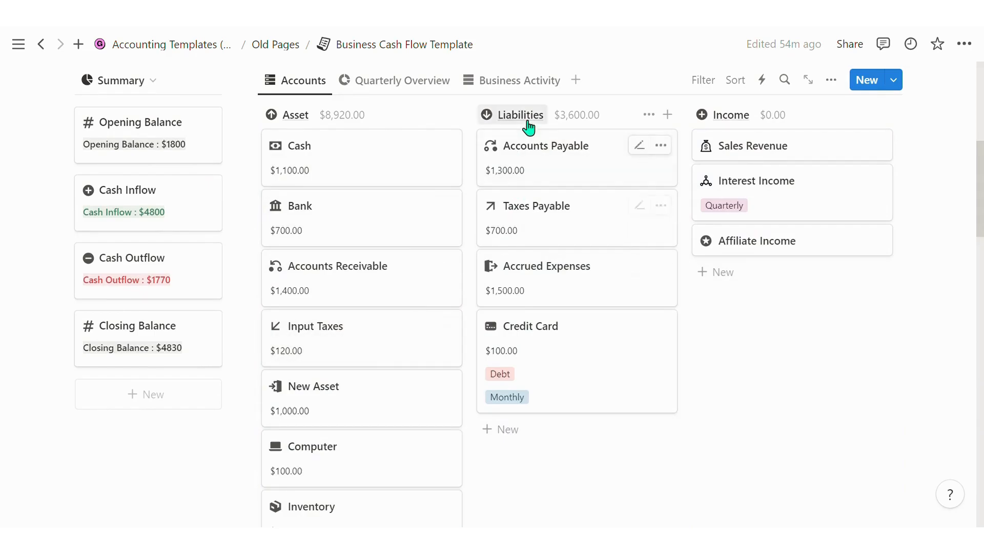
Step: Examine the accounts in the Expenses group and the editable properties of the Advertising and Marketing card
scroll(610, 333, "down", 9)
left_click_drag(615, 410, 833, 409)
scroll(715, 353, "up", 9)
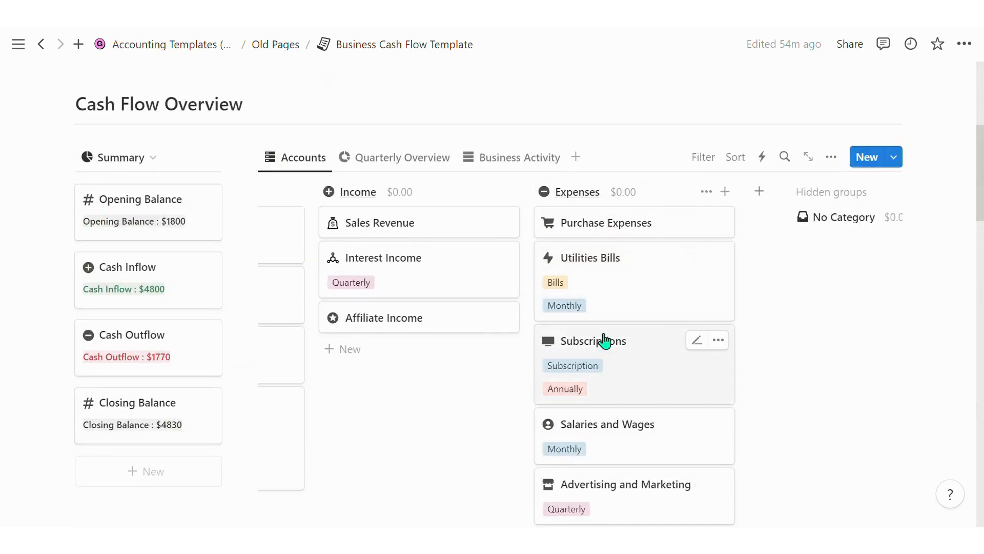
scroll(605, 341, "down", 3)
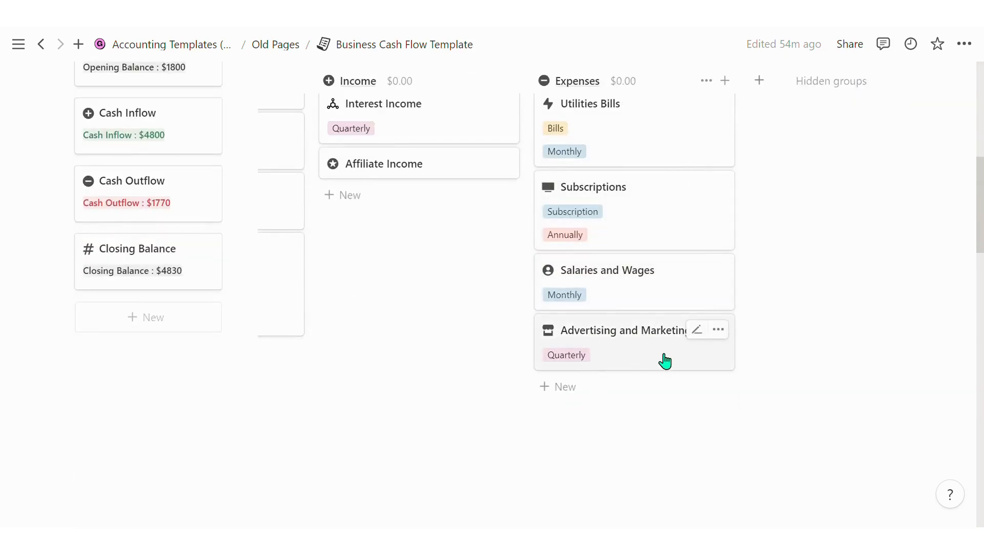
left_click(697, 331)
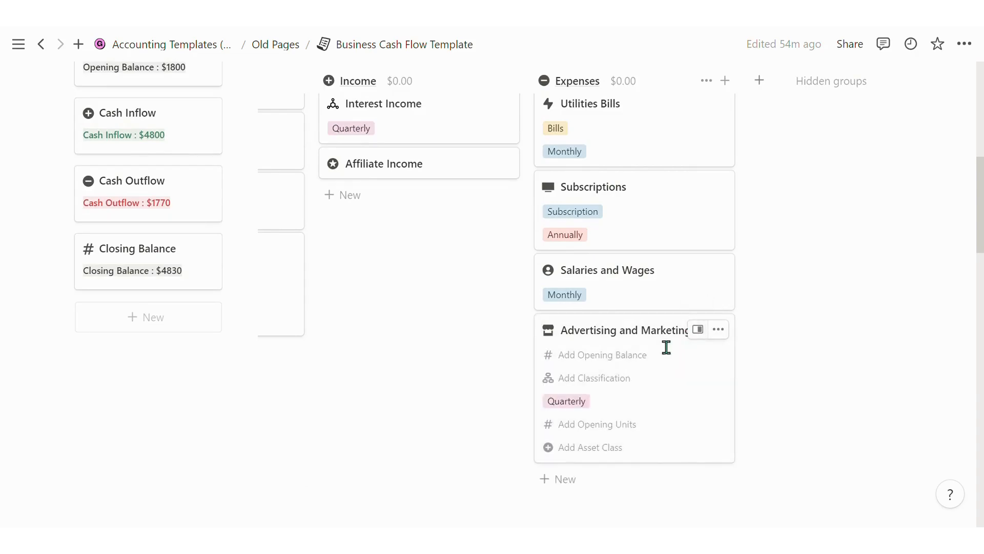
left_click(791, 339)
scroll(620, 476, "down", 2)
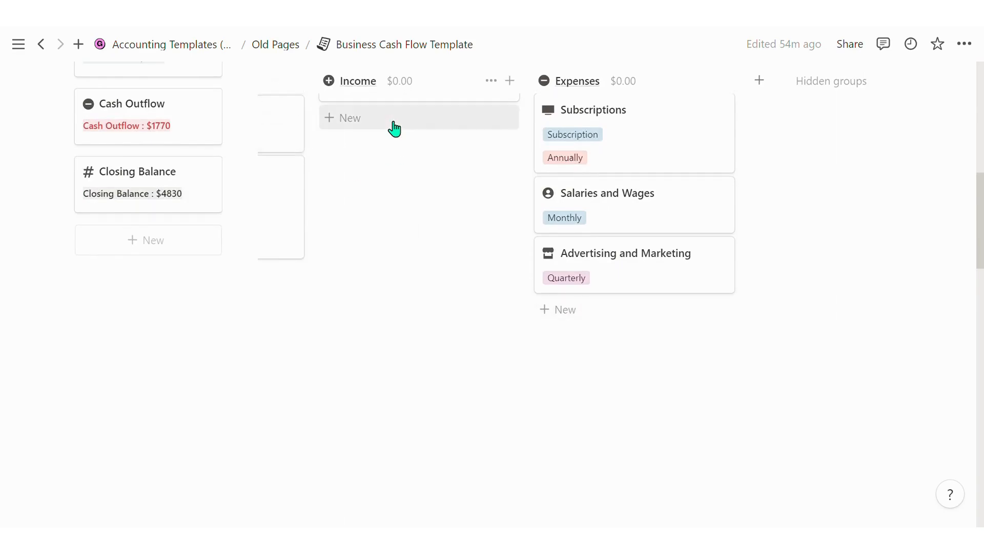
Step: Review the Income and Expenses account cards and switch the Transactions table to its Income view for comparison
scroll(396, 128, "up", 2)
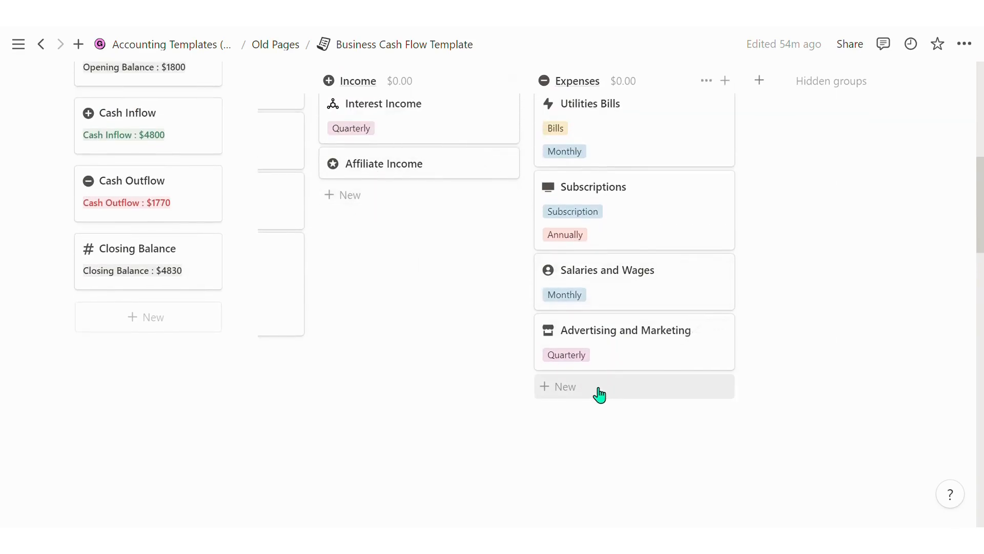
scroll(598, 396, "up", 3)
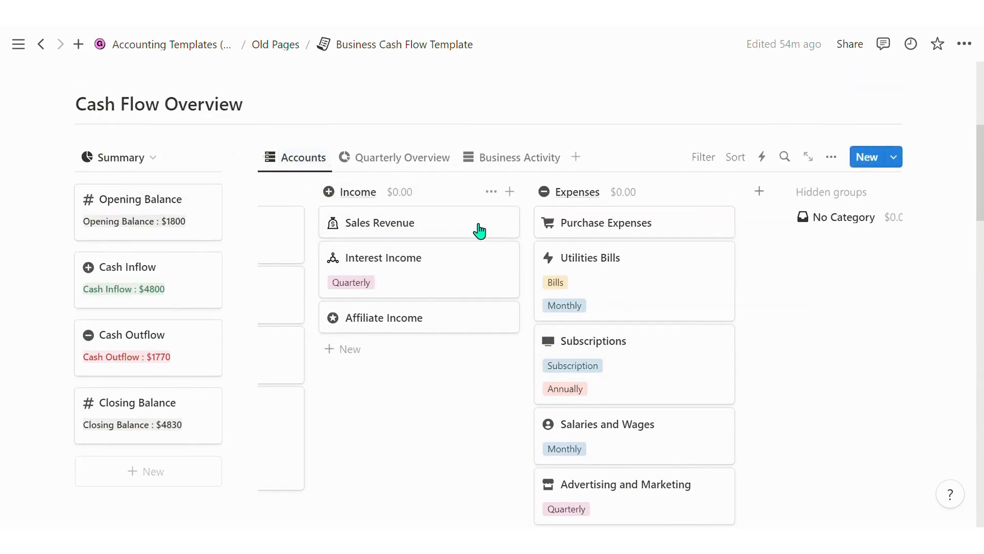
scroll(470, 241, "down", 3)
scroll(468, 259, "down", 10)
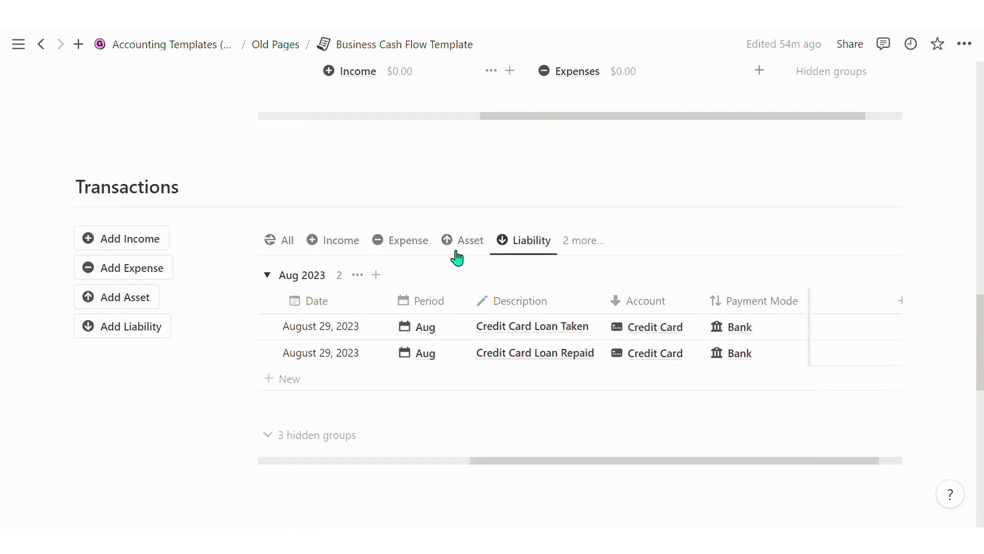
left_click_drag(514, 448, 314, 450)
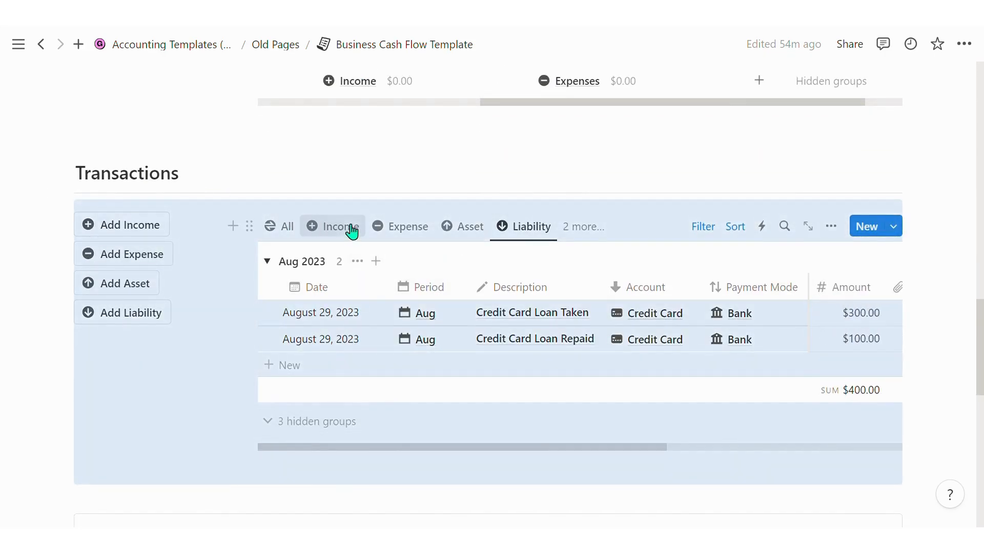
left_click(347, 226)
left_click(498, 166)
scroll(499, 249, "up", 10)
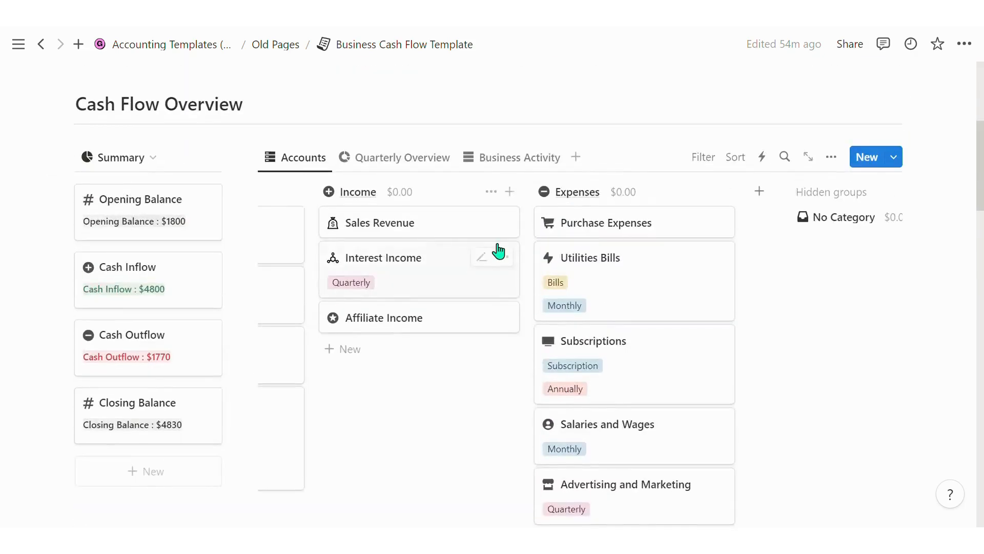
Step: Show the Quarterly Overview and examine the monthly inflow, outflow and net balance cards from Q1 to Q4
left_click(433, 321)
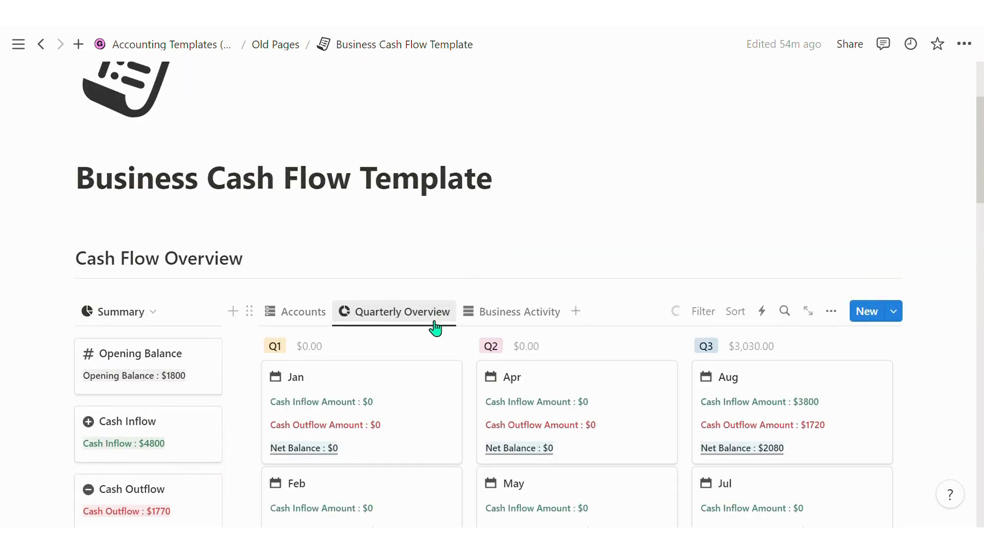
scroll(435, 327, "down", 2)
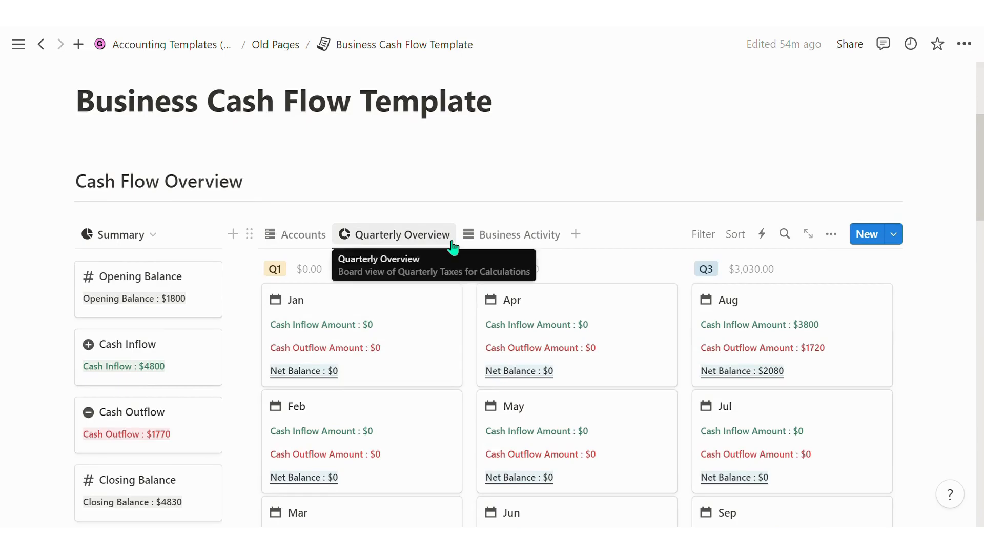
scroll(462, 246, "down", 2)
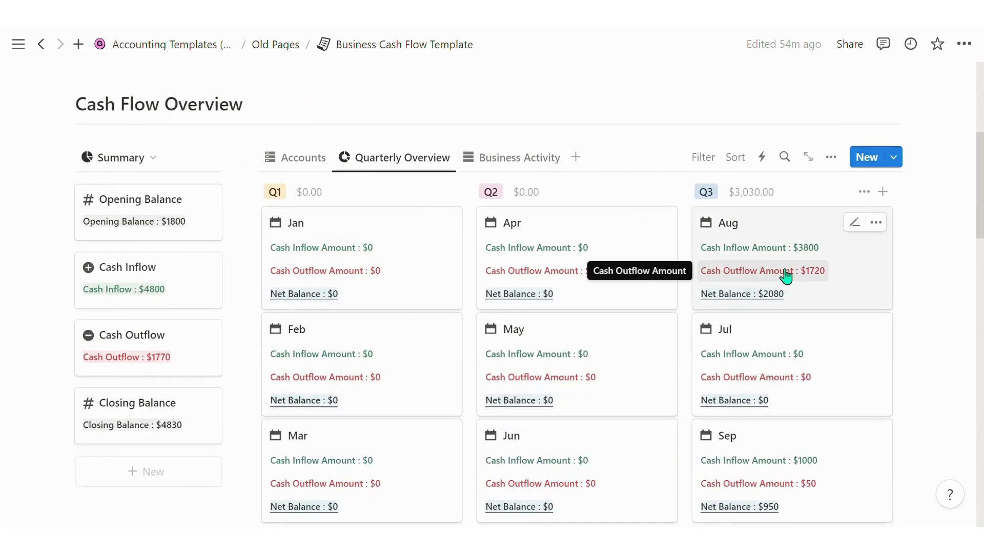
scroll(563, 275, "down", 2)
left_click_drag(543, 489, 759, 488)
scroll(699, 410, "up", 3)
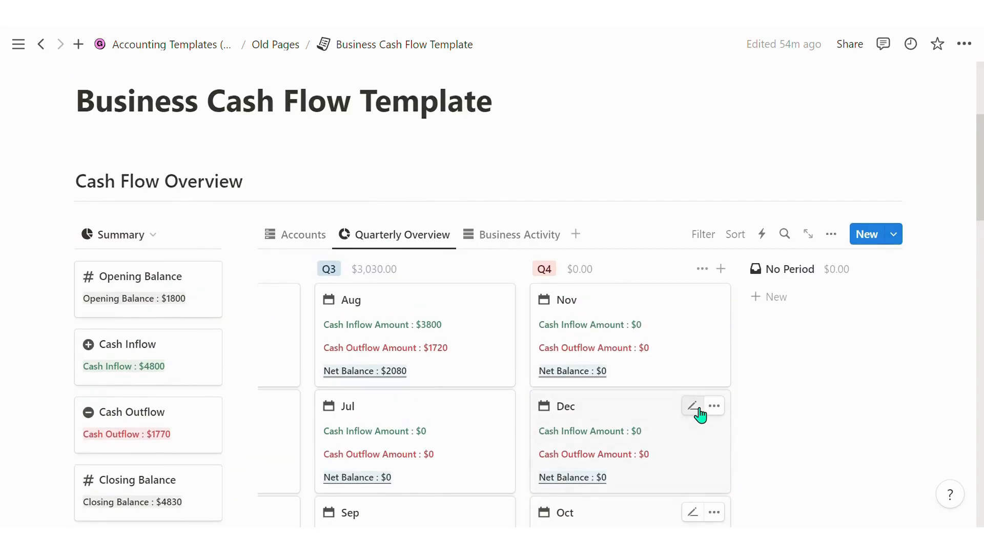
scroll(699, 417, "down", 3)
left_click_drag(654, 492, 333, 183)
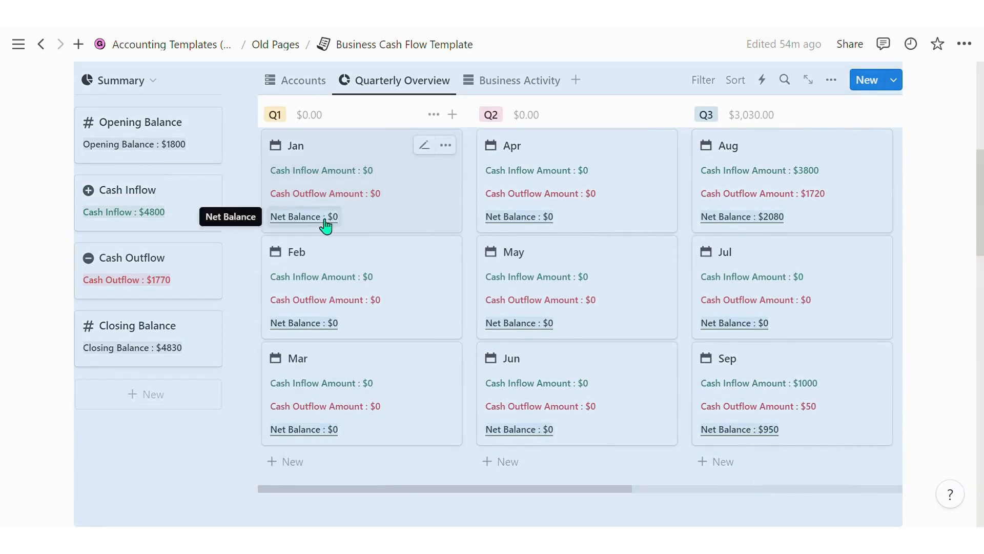
left_click(927, 254)
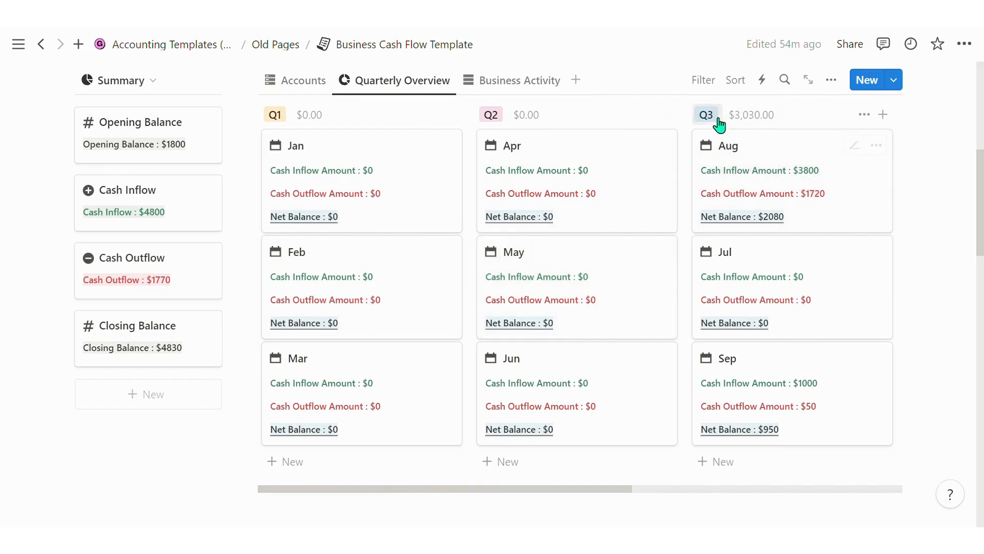
Step: Compare the Q3 month cards in the Quarterly Overview with the August and September income transactions
scroll(468, 293, "down", 10)
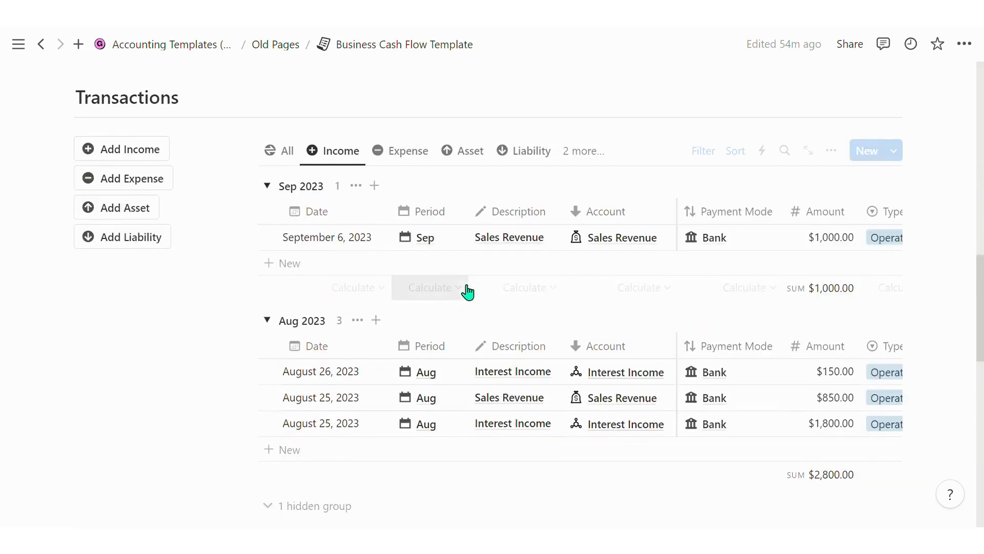
scroll(432, 321, "up", 10)
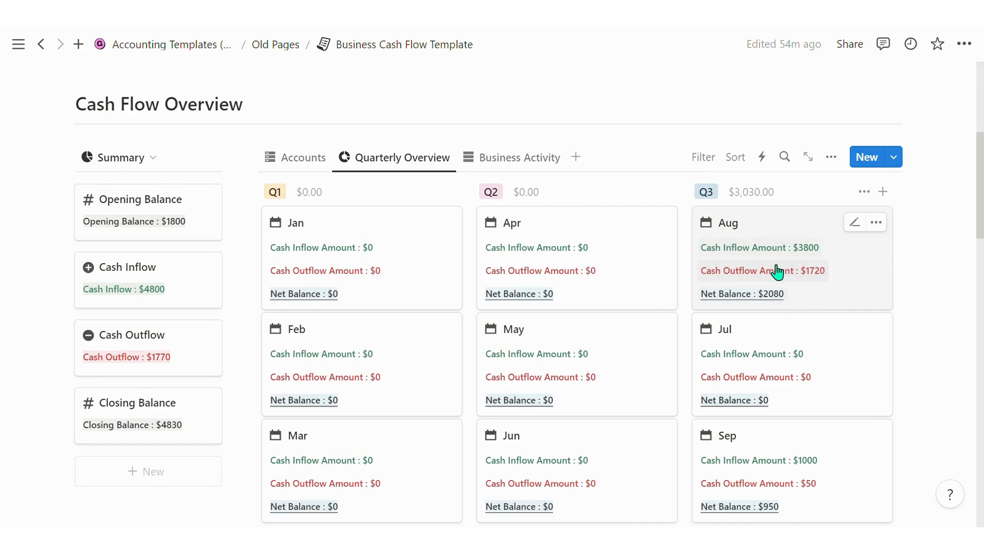
scroll(776, 270, "down", 10)
scroll(676, 354, "up", 2)
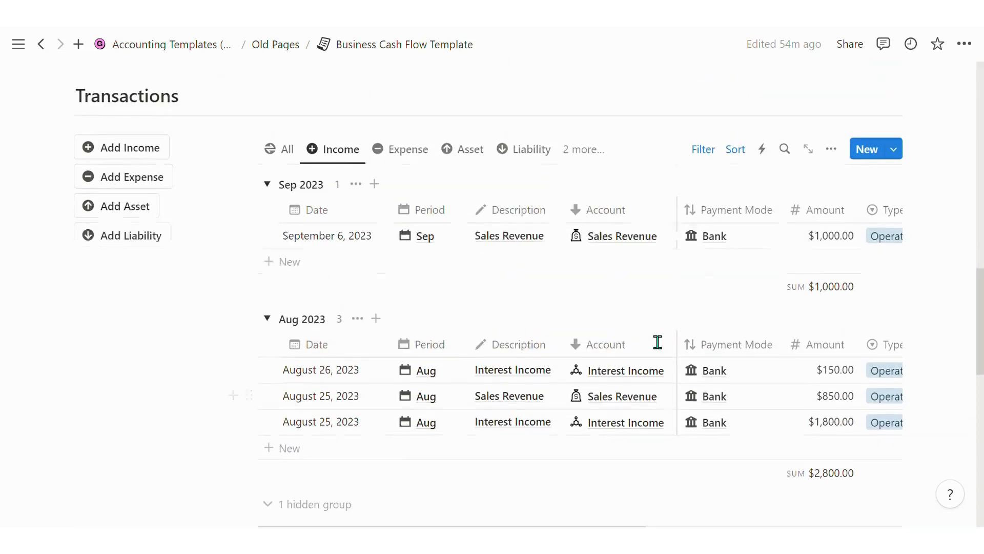
scroll(835, 382, "up", 10)
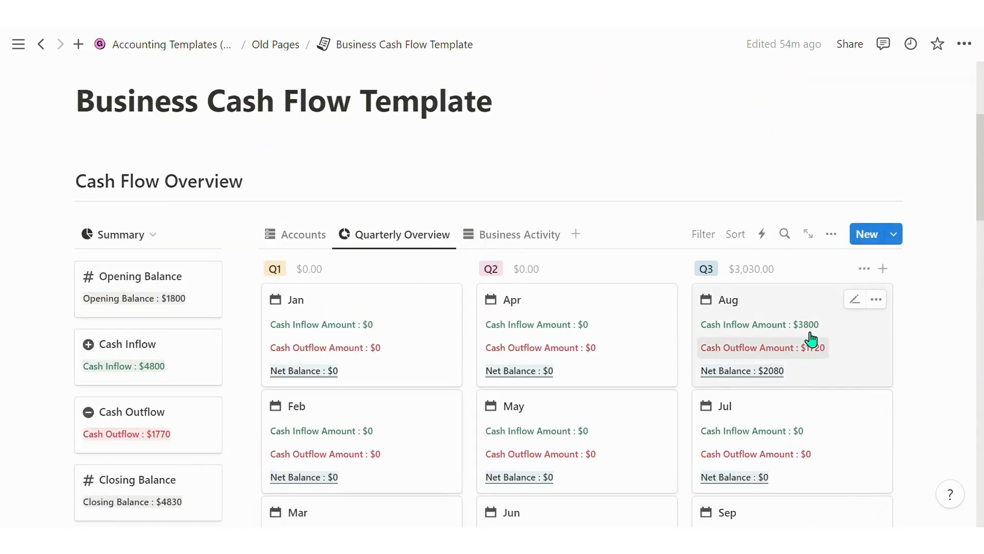
Step: Show the Business Activity view and examine the cash flow cards for operating, investing and financing activities
left_click(509, 249)
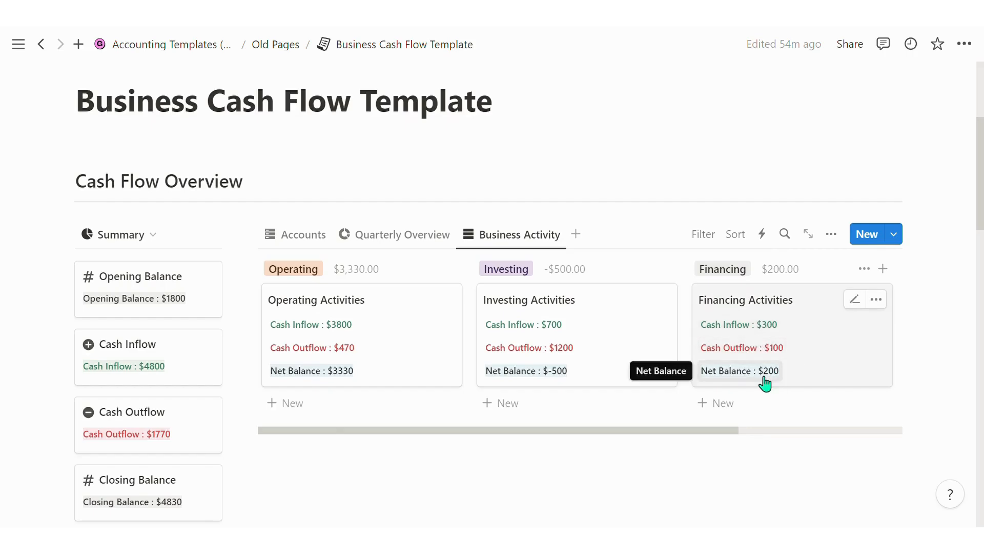
scroll(707, 257, "down", 3)
scroll(666, 245, "up", 3)
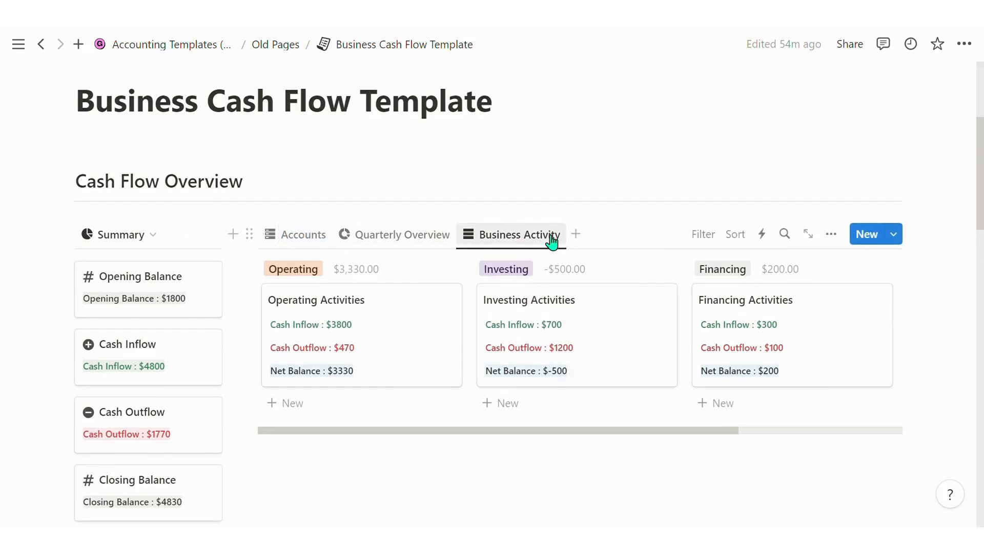
Step: Look through the Income, Expense, Asset and Liability views of the Transactions table
scroll(429, 268, "down", 6)
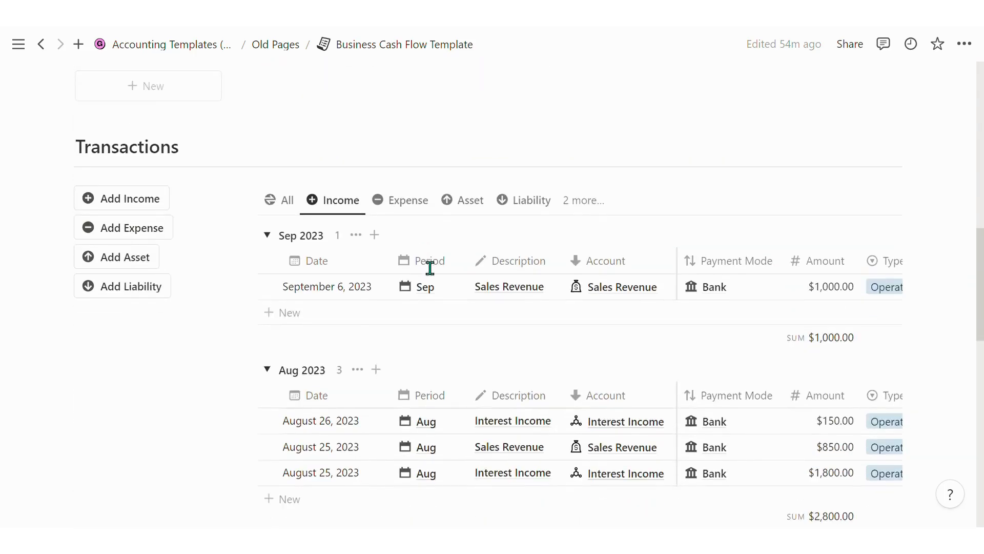
left_click(412, 203)
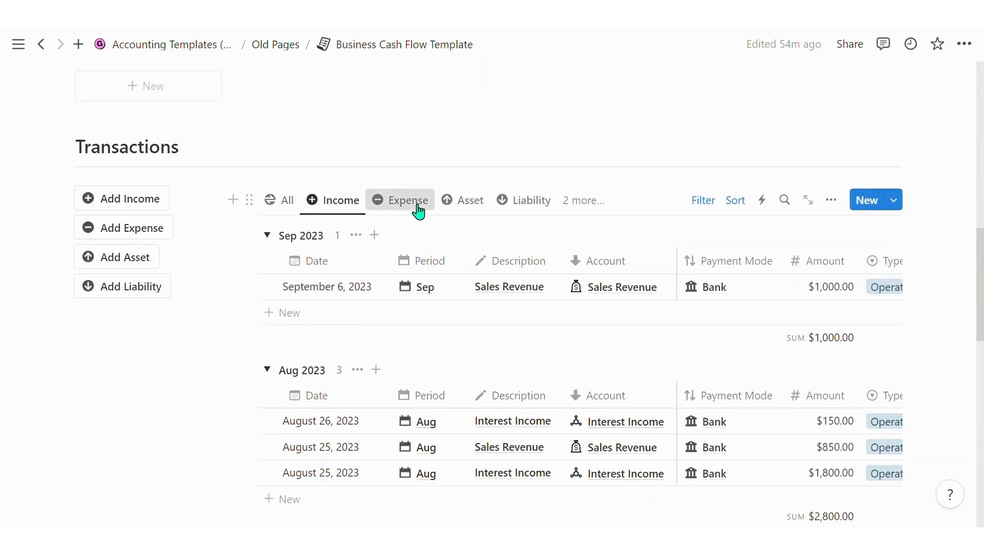
left_click(462, 214)
left_click(510, 211)
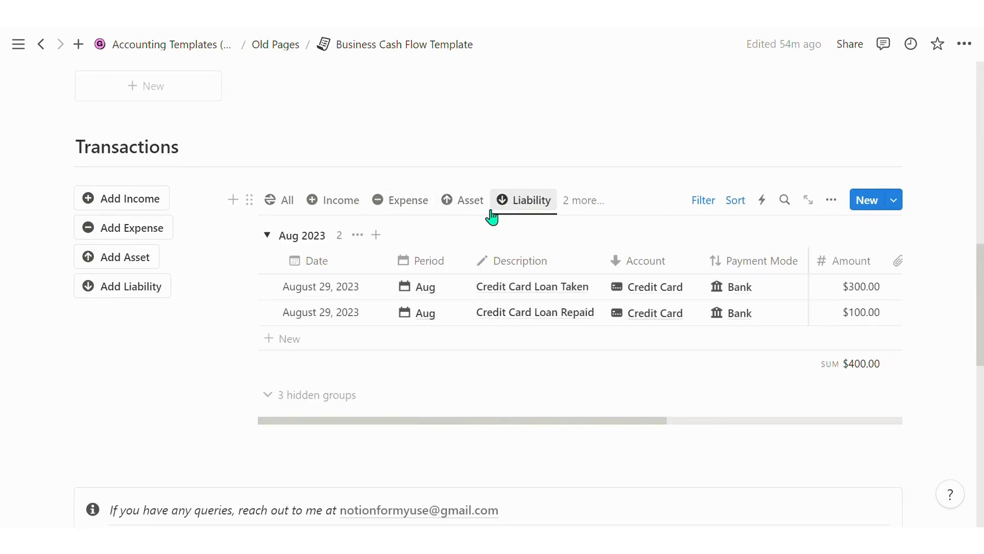
left_click(351, 204)
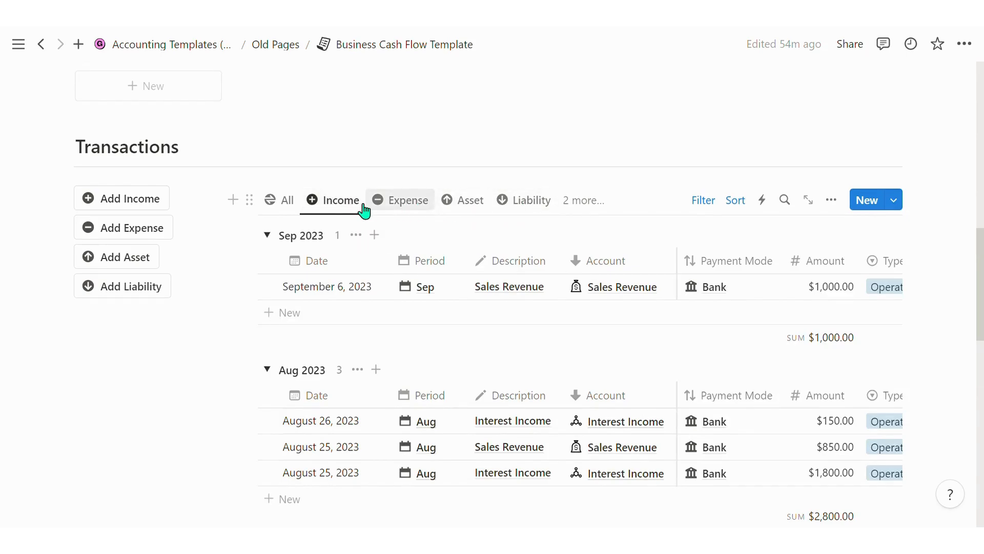
left_click(401, 212)
left_click(451, 205)
left_click(513, 209)
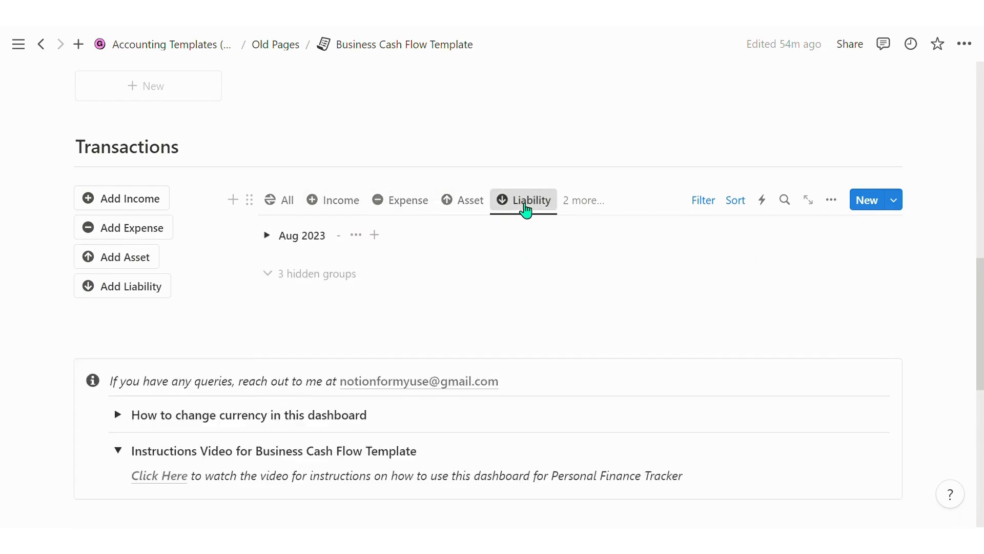
Step: View the Investments and Inventory transactions, including their classification, units, price and total value
left_click(594, 211)
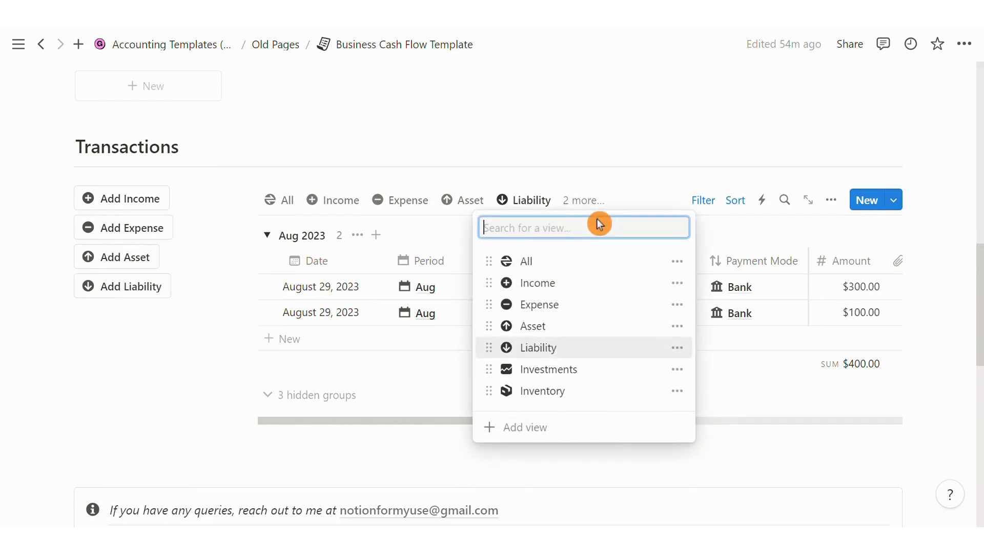
left_click(573, 381)
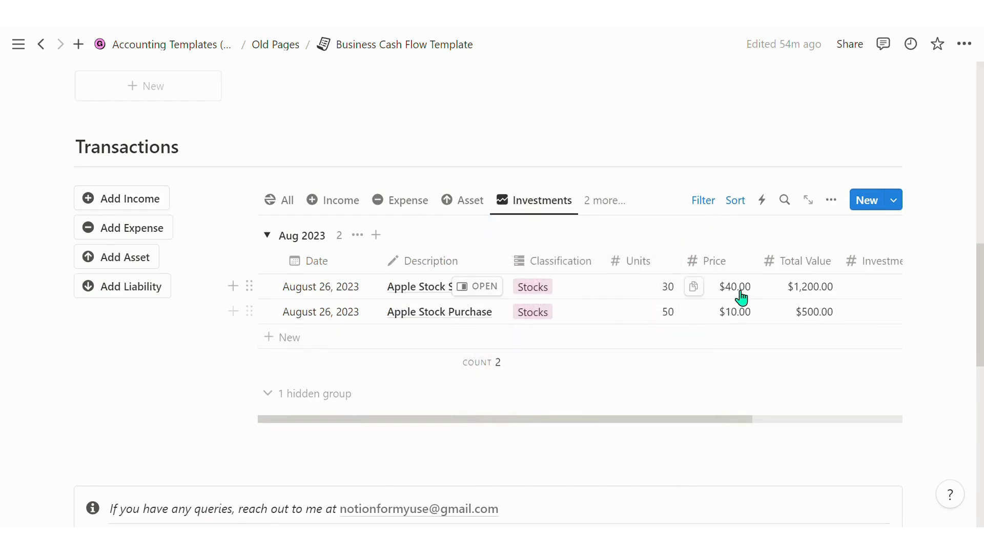
left_click(594, 204)
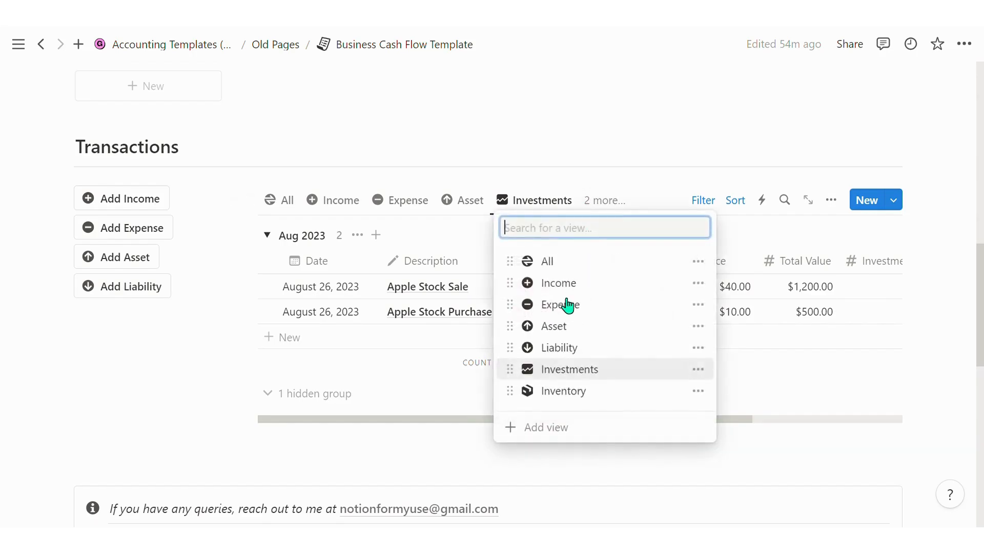
left_click(559, 393)
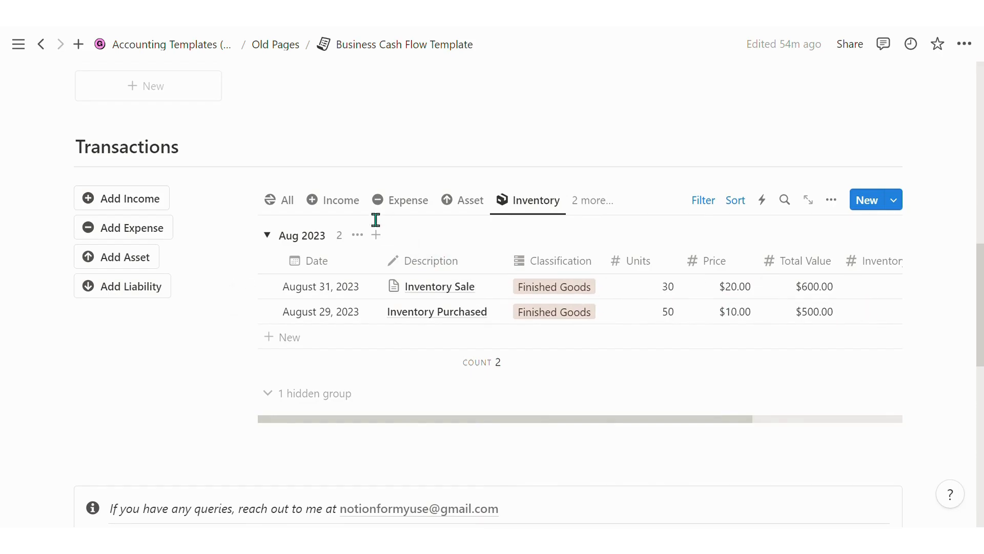
Step: Return the Transactions table to the Income view and examine its monthly groups and the options for adding transactions
left_click(333, 214)
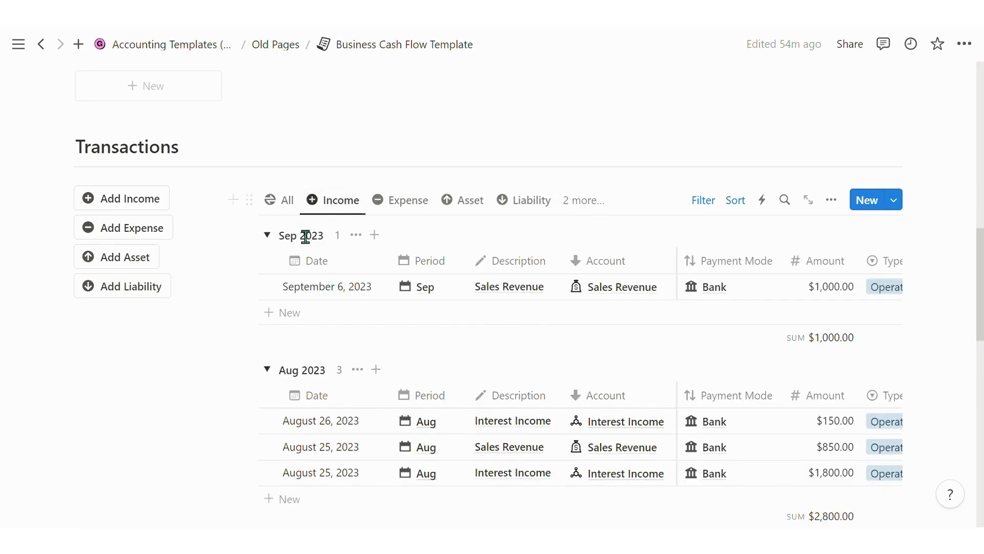
scroll(364, 272, "down", 1)
scroll(366, 285, "down", 5)
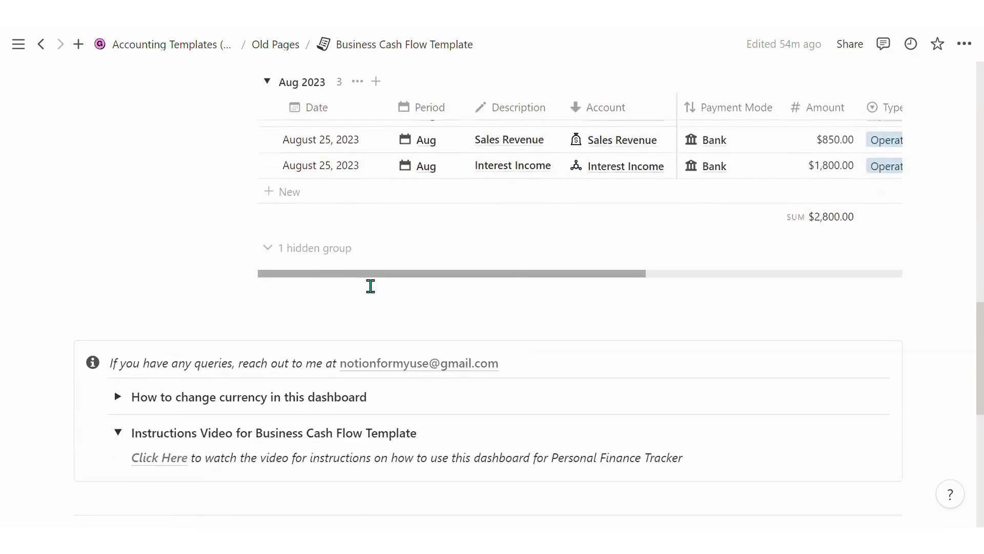
scroll(359, 303, "up", 4)
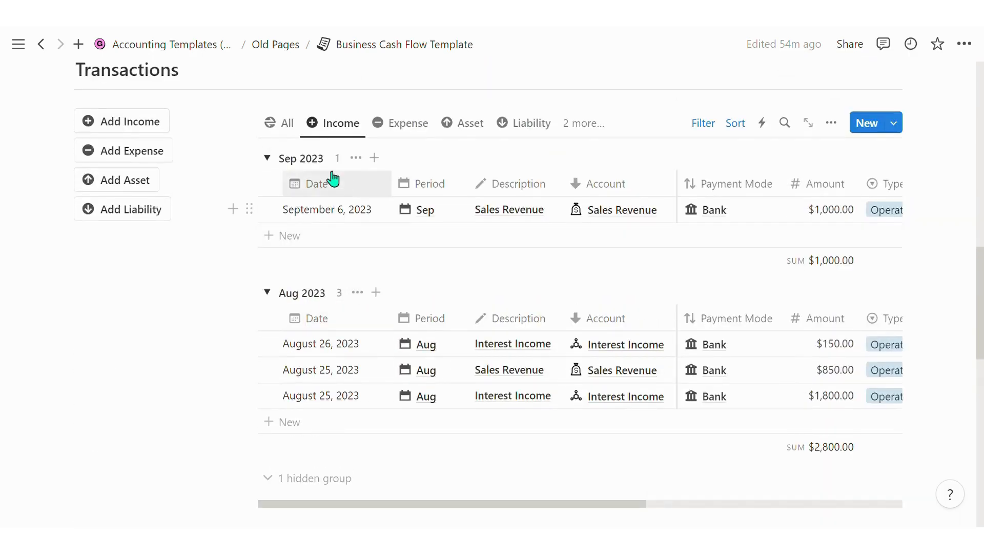
mouse_move(367, 254)
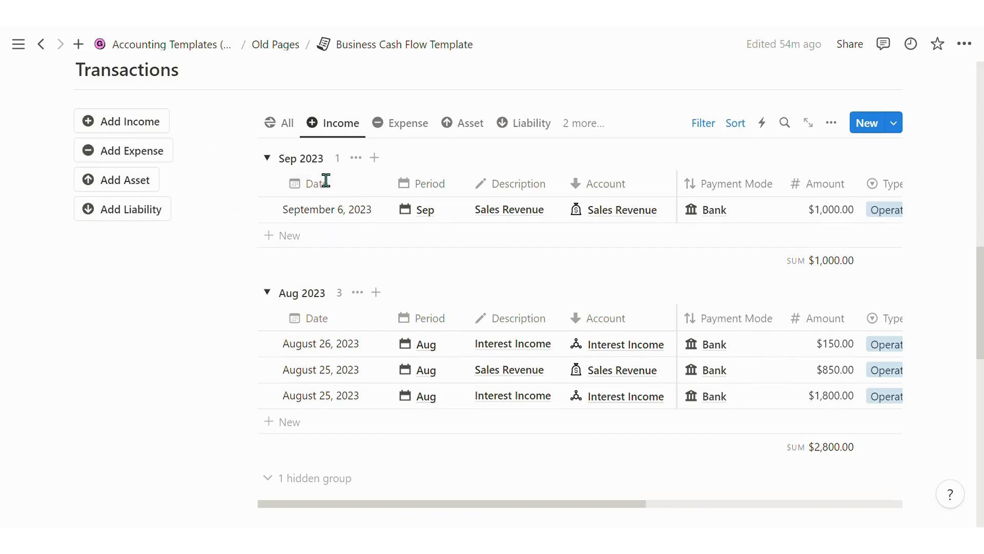
scroll(260, 267, "up", 2)
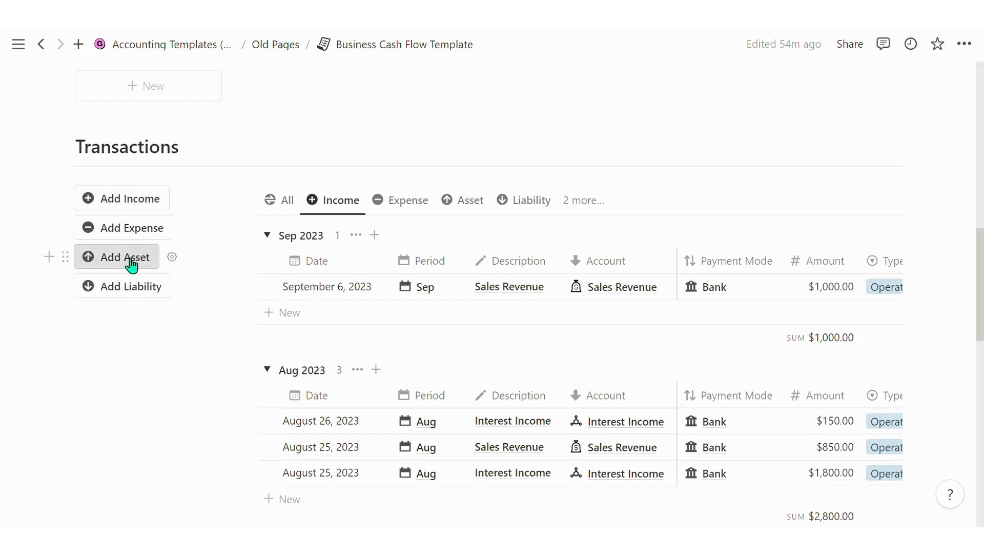
scroll(224, 294, "down", 1)
scroll(223, 292, "up", 1)
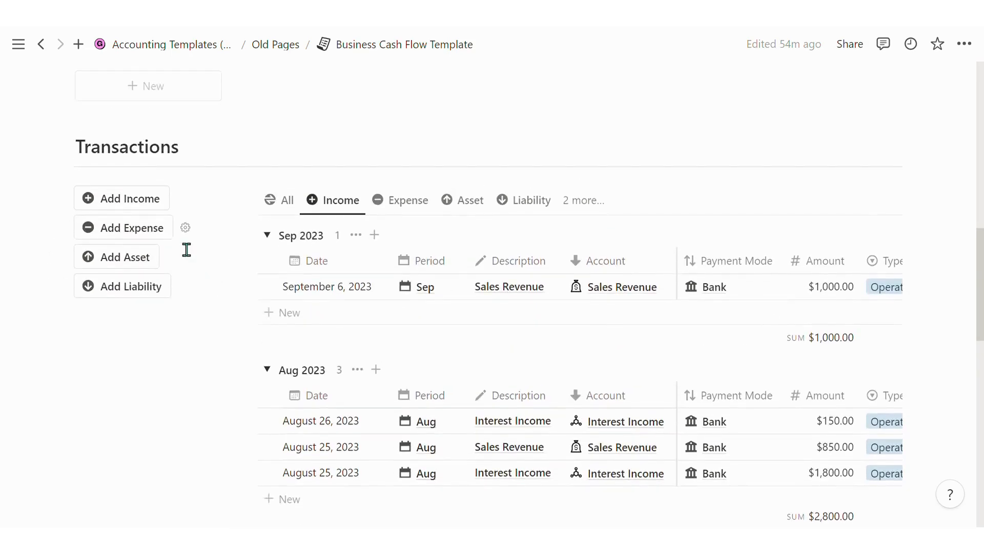
Step: Add a new income transaction and set its date to January 18, 2024
left_click(147, 205)
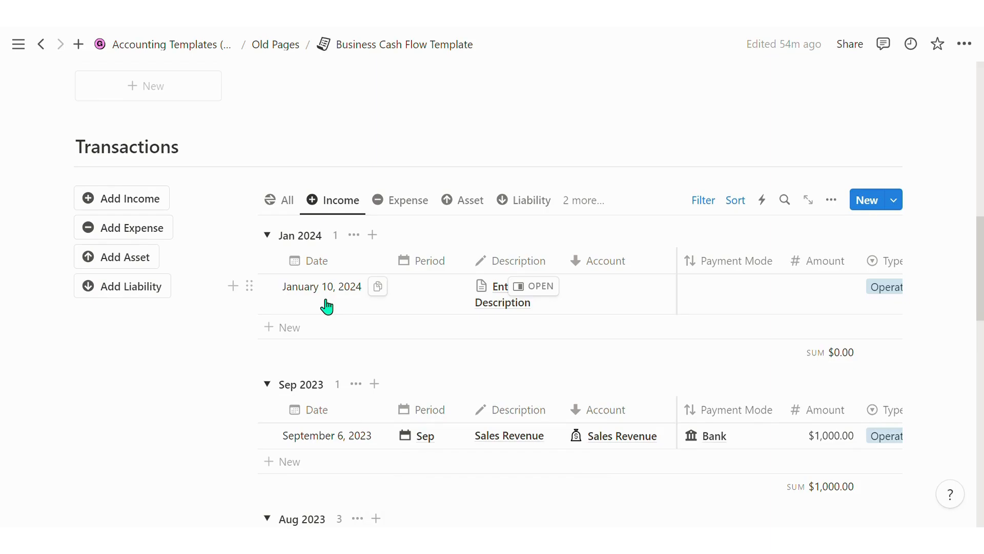
left_click(338, 310)
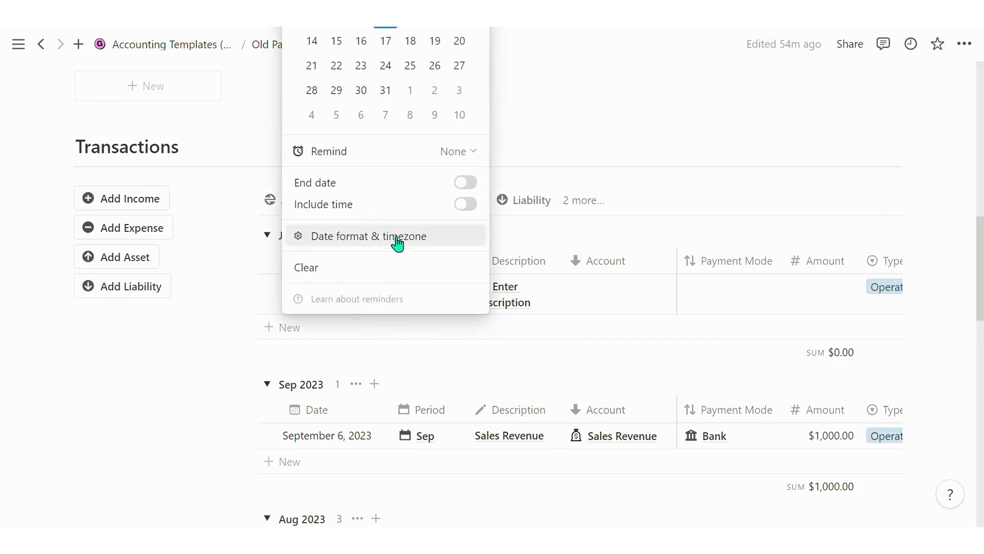
left_click(634, 254)
left_click(328, 382)
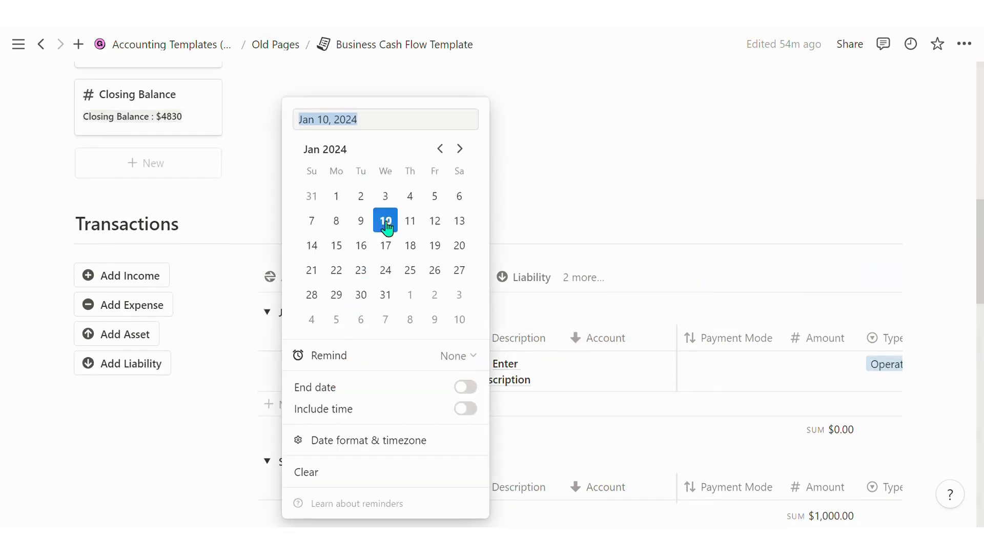
left_click(460, 150)
left_click(460, 149)
left_click(460, 150)
left_click(440, 149)
left_click(440, 150)
left_click(440, 150)
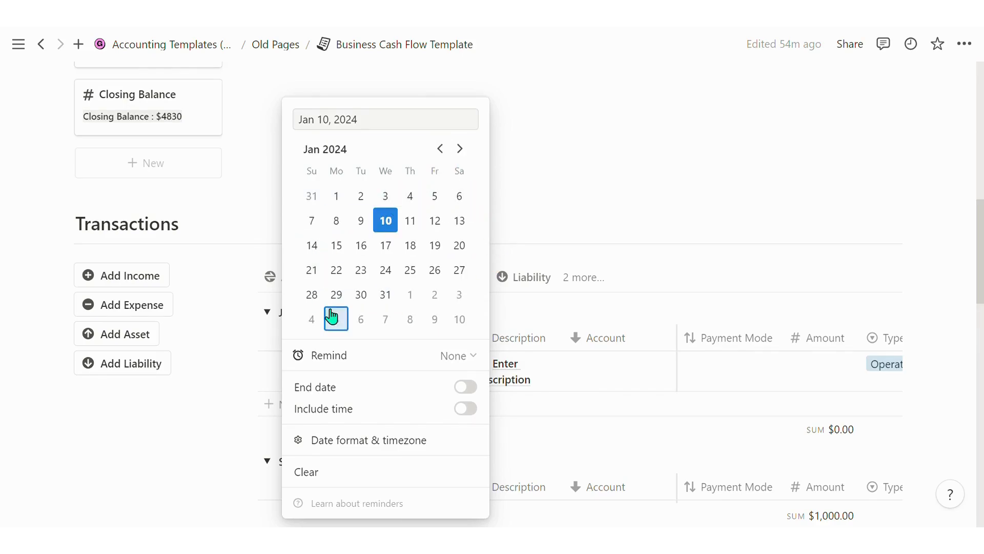
left_click(410, 246)
left_click(604, 258)
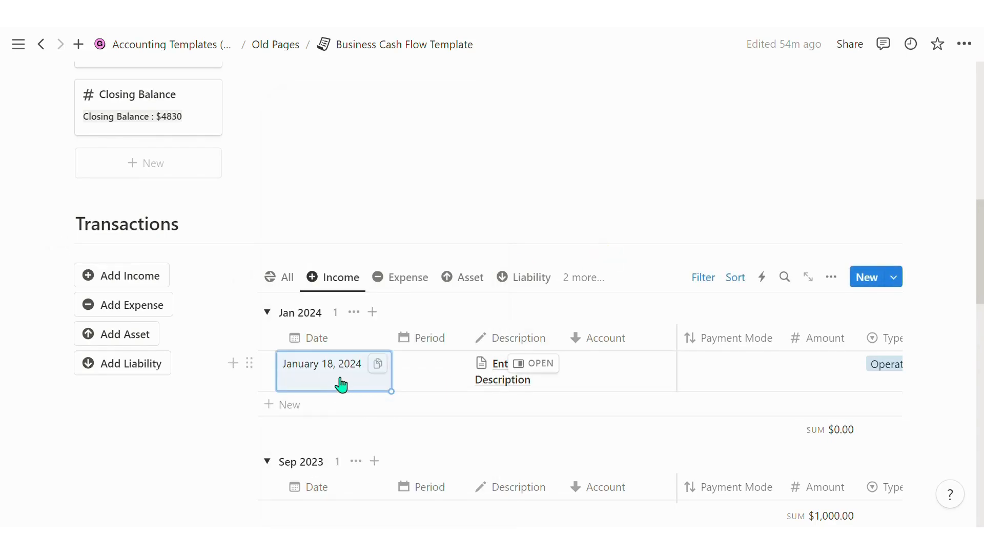
left_click(421, 370)
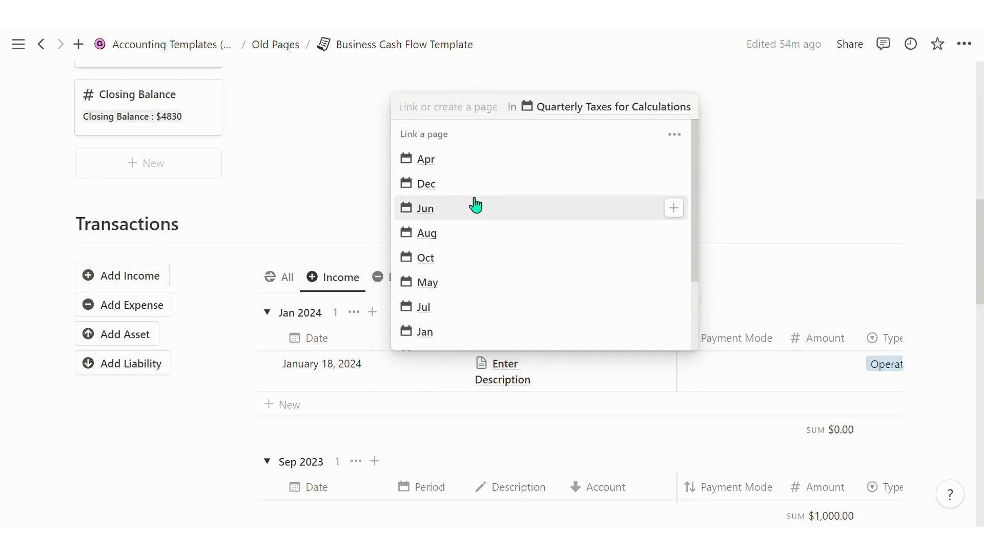
scroll(475, 205, "down", 2)
scroll(463, 226, "up", 2)
type("J")
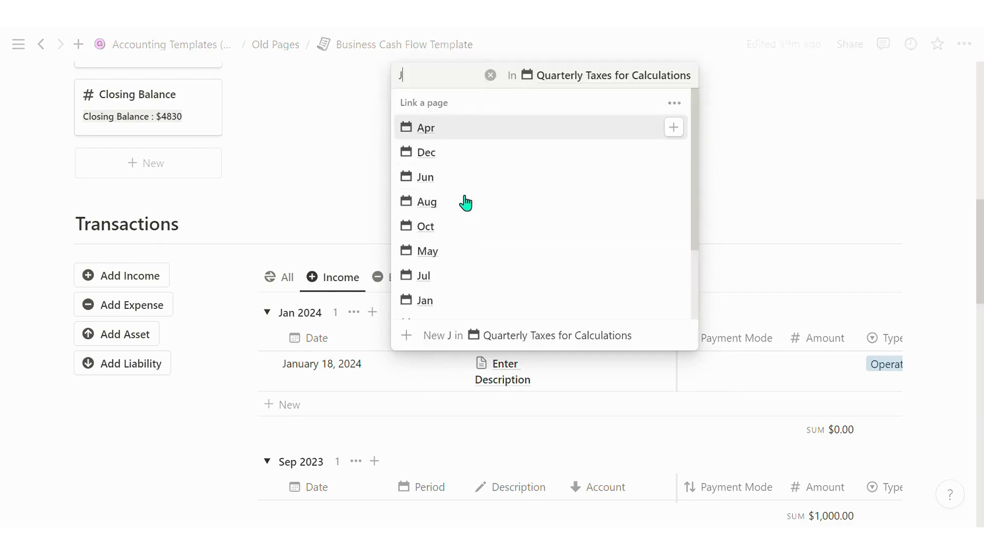
type("an 2024")
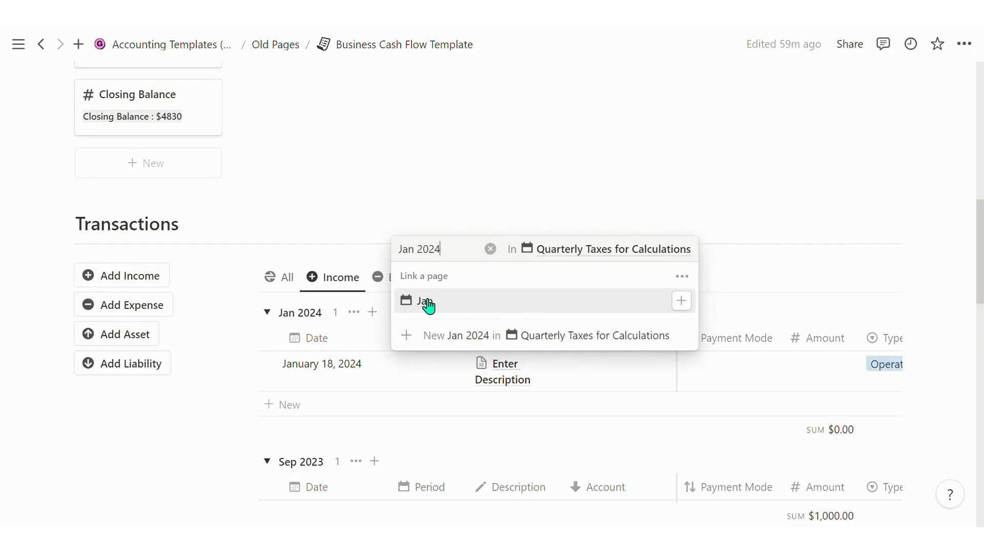
left_click(635, 425)
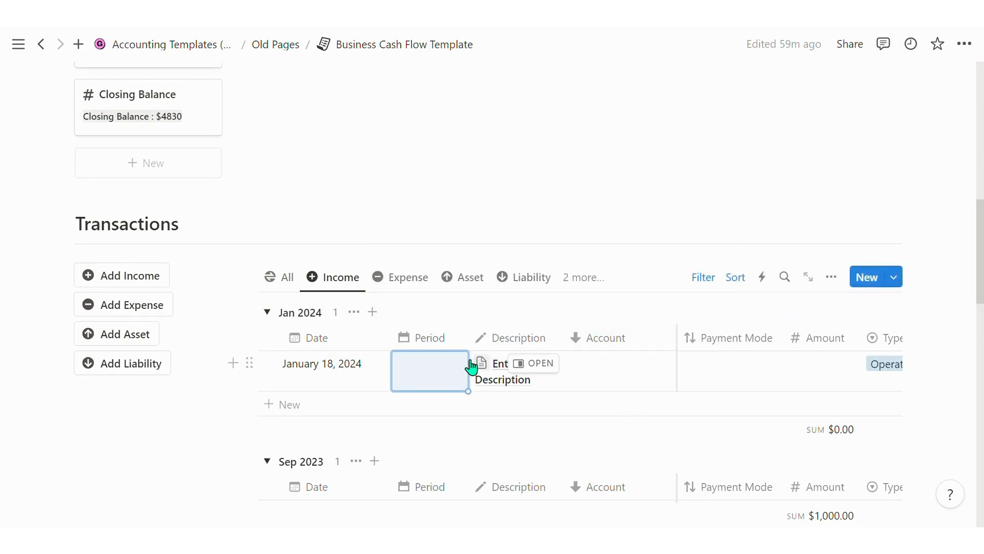
left_click(504, 384)
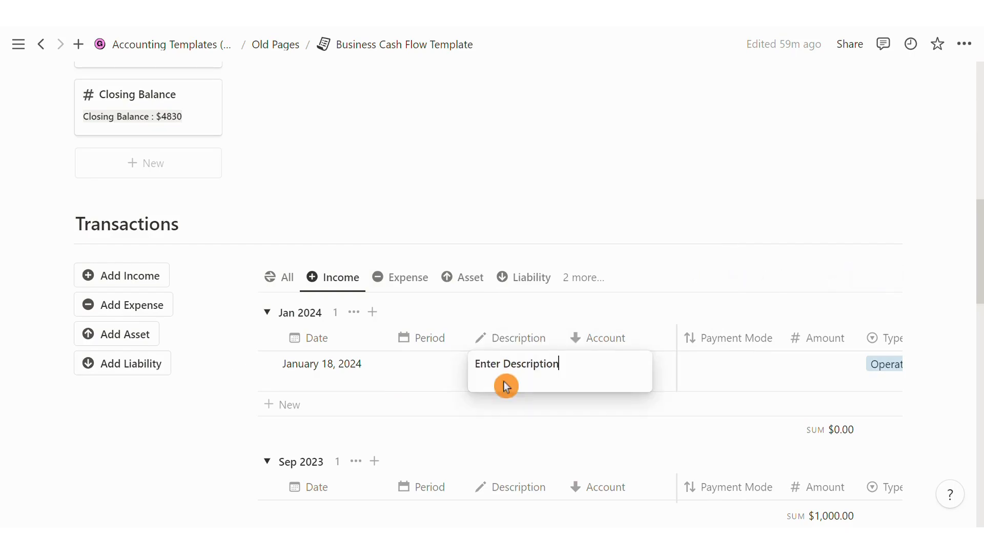
Step: Link the new income transaction's Period to Jan
left_click(418, 387)
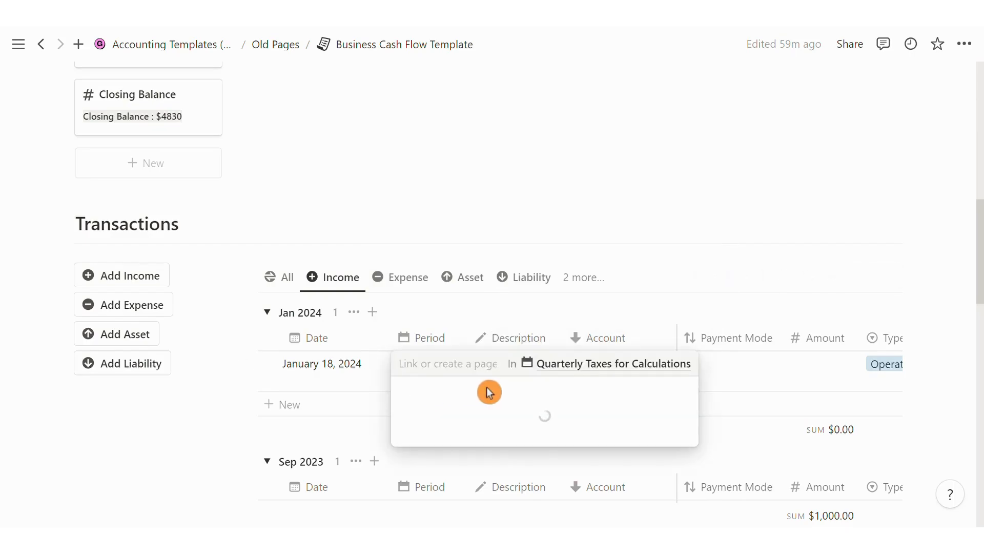
scroll(481, 220, "down", 2)
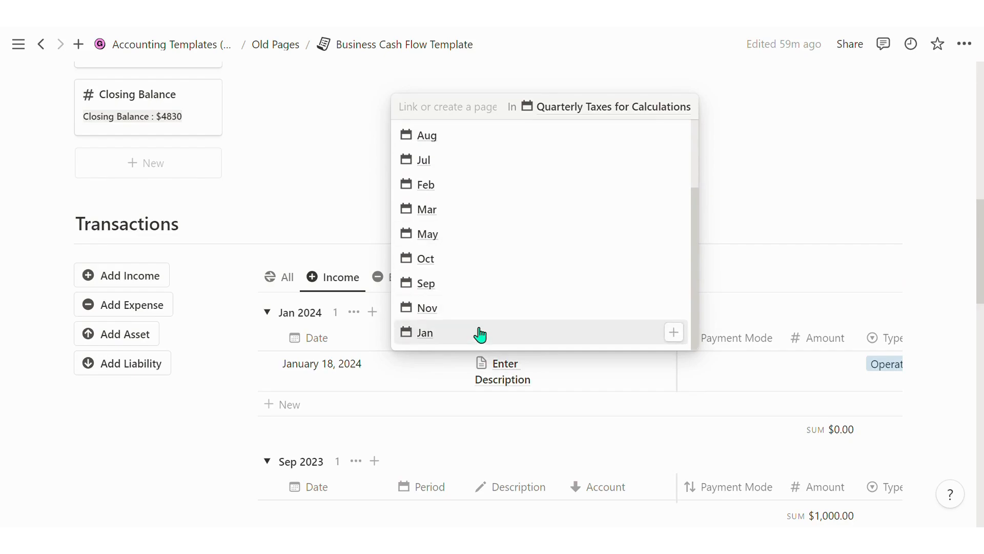
left_click(459, 341)
key("Escape")
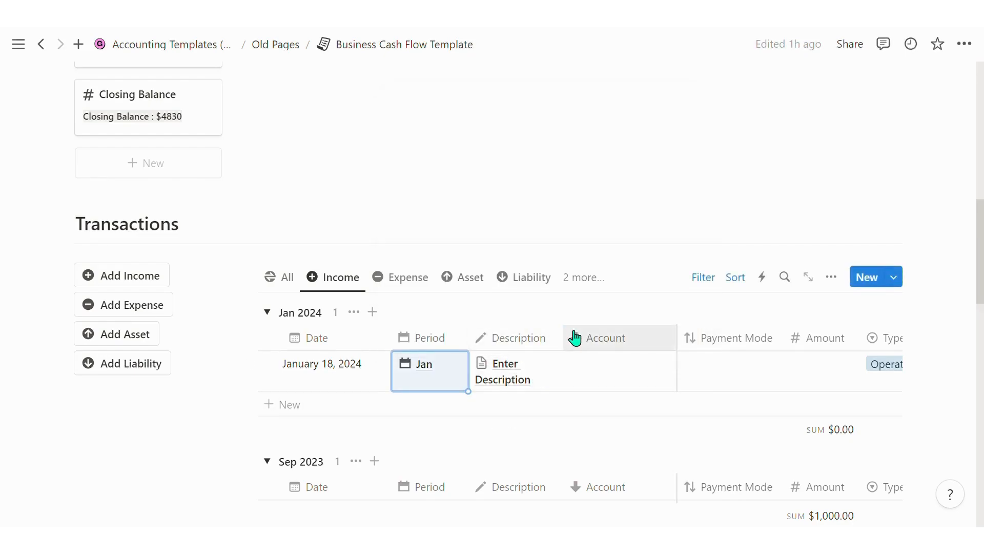
Step: Widen the Description column and enter "Sales Revenue" as the January transaction's description
left_click_drag(571, 337, 606, 334)
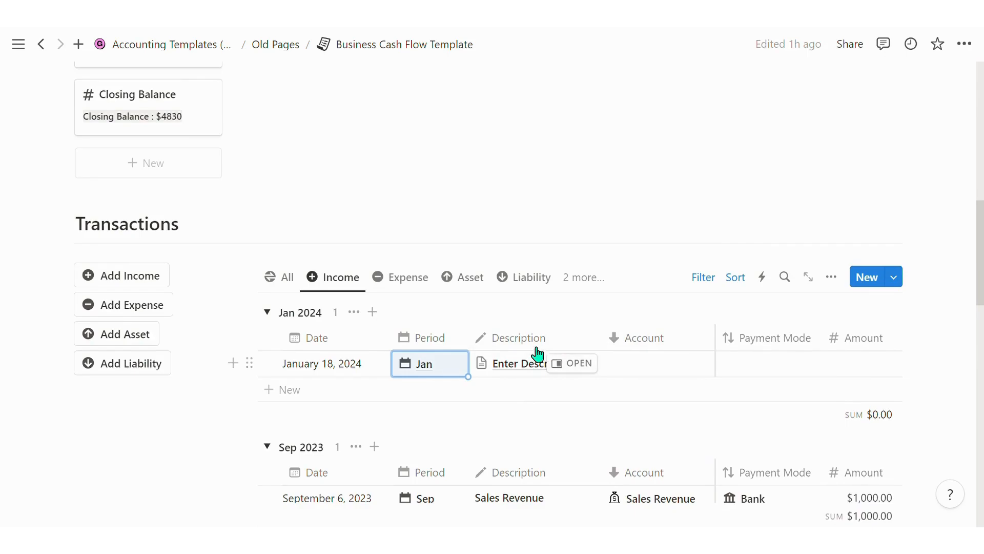
left_click(510, 366)
key("ctrl+a")
type("Sale")
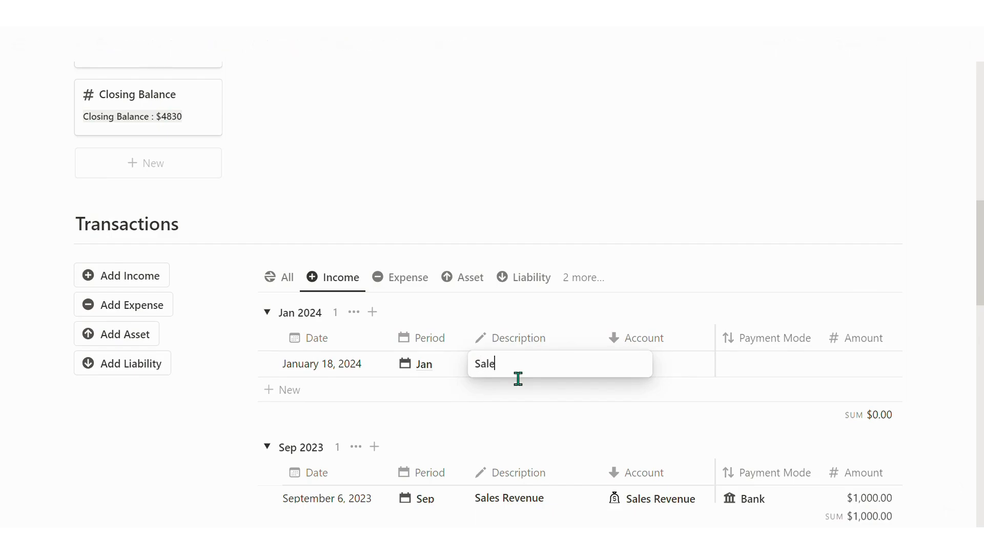
type("s Revenue")
key("Return")
Step: Link the January income transaction to the Sales Revenue account
left_click(631, 367)
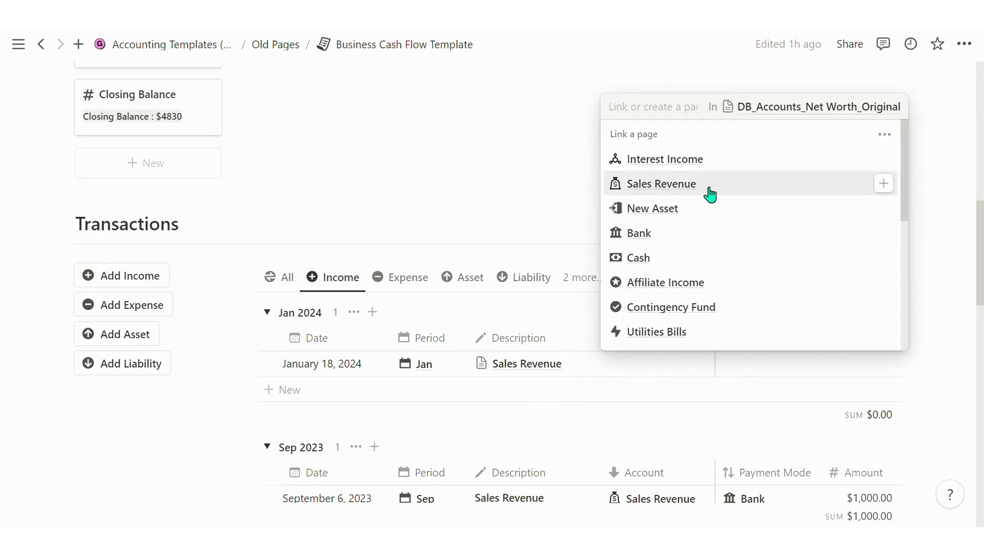
scroll(707, 205, "down", 5)
scroll(709, 282, "up", 3)
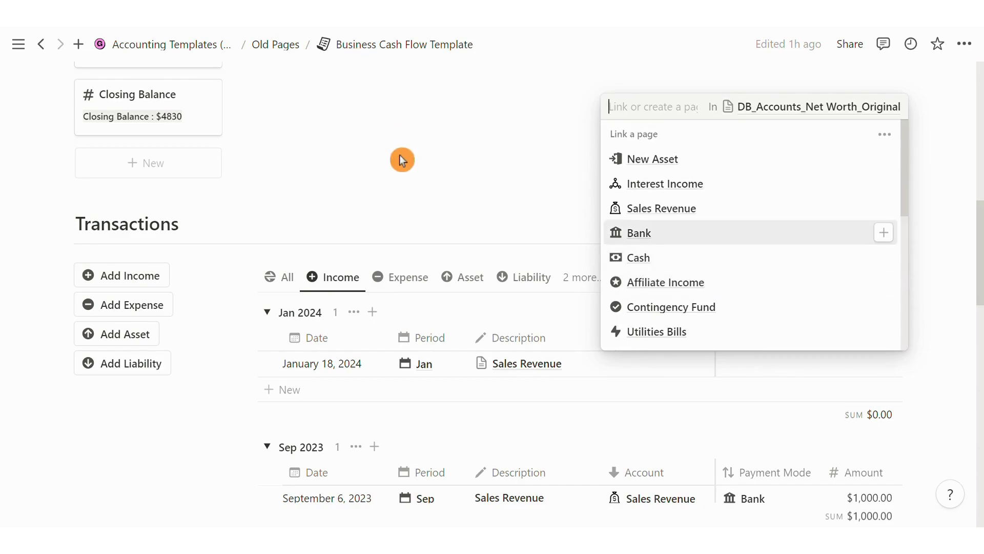
left_click(658, 215)
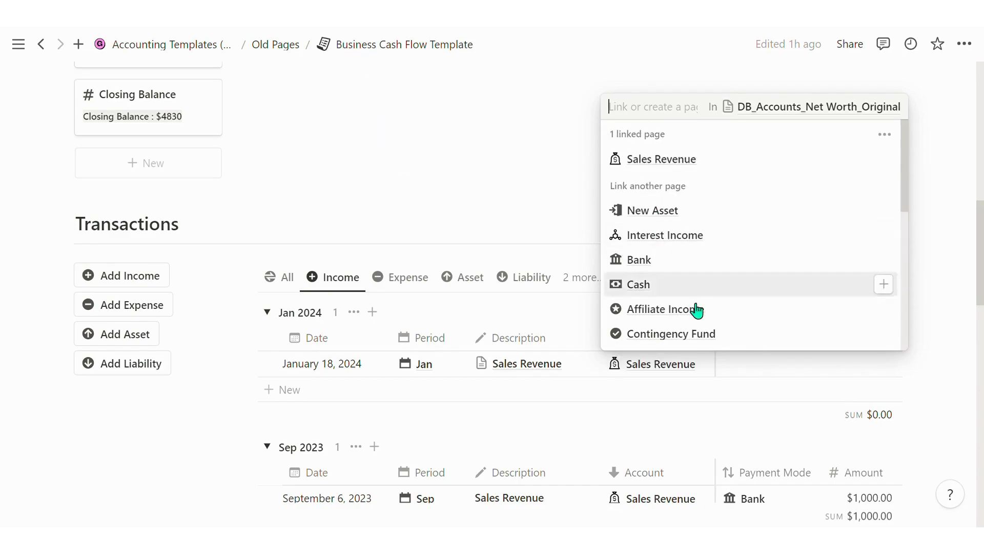
left_click(727, 383)
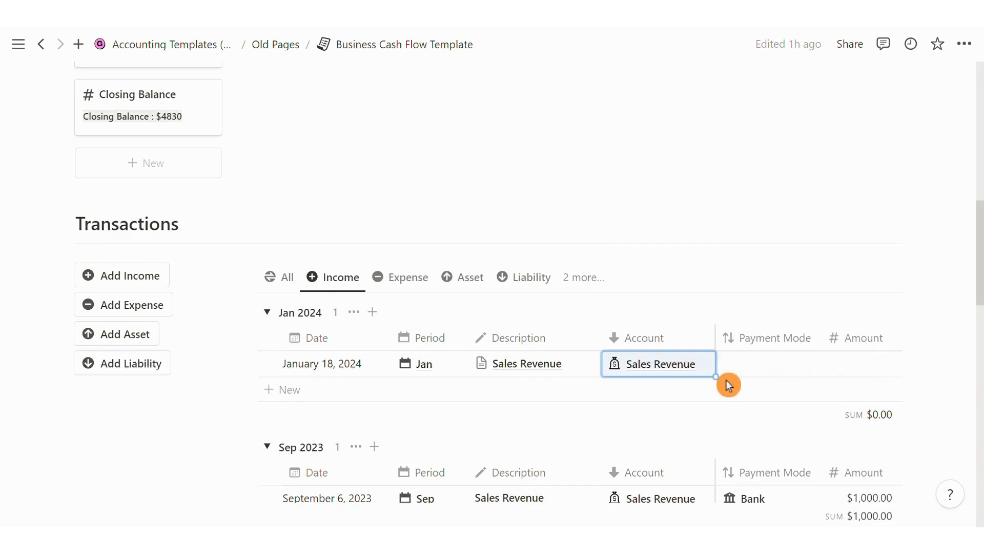
Step: Set the January income transaction's payment mode to Bank
left_click(769, 378)
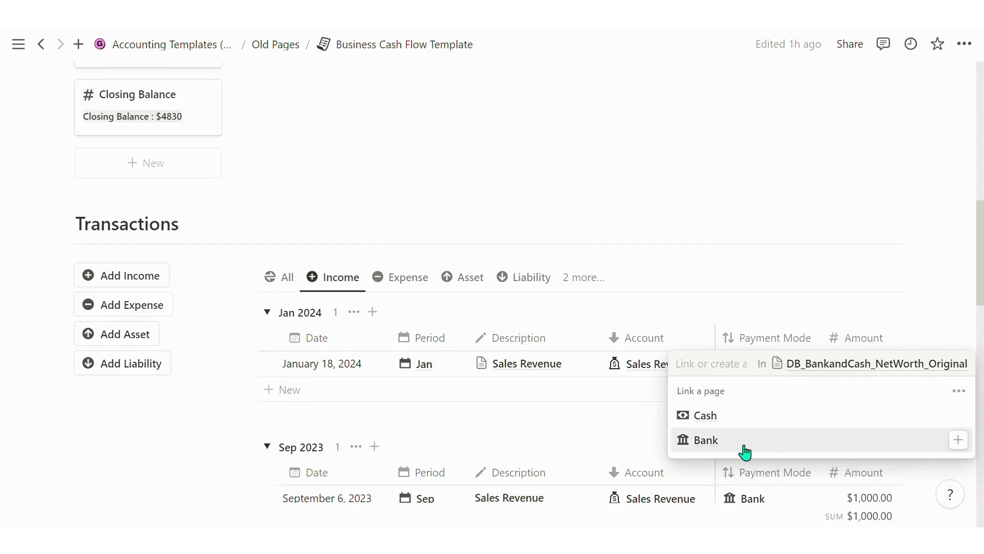
left_click(706, 440)
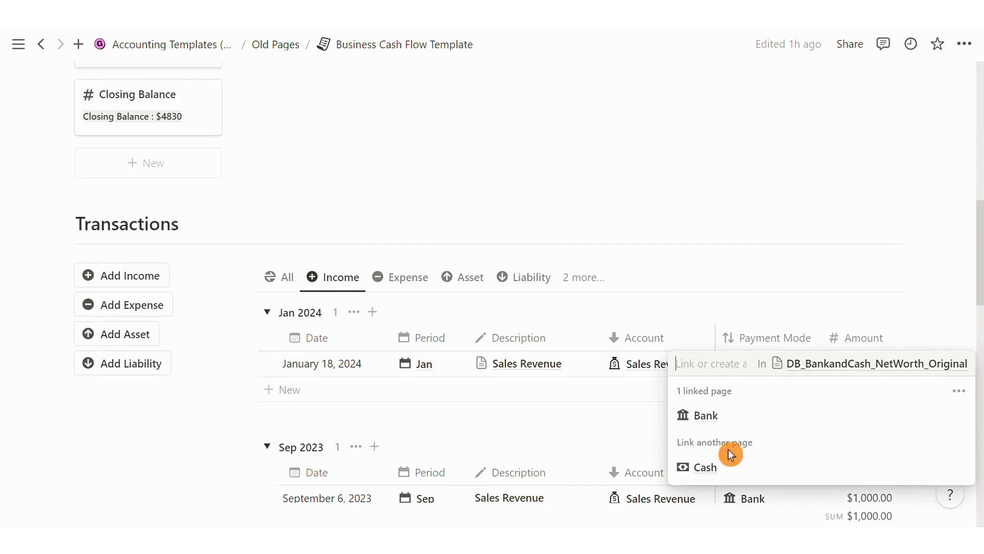
key("Escape")
Step: Enter 150 as the January transaction's amount and choose Operating as its type
scroll(753, 413, "down", 2)
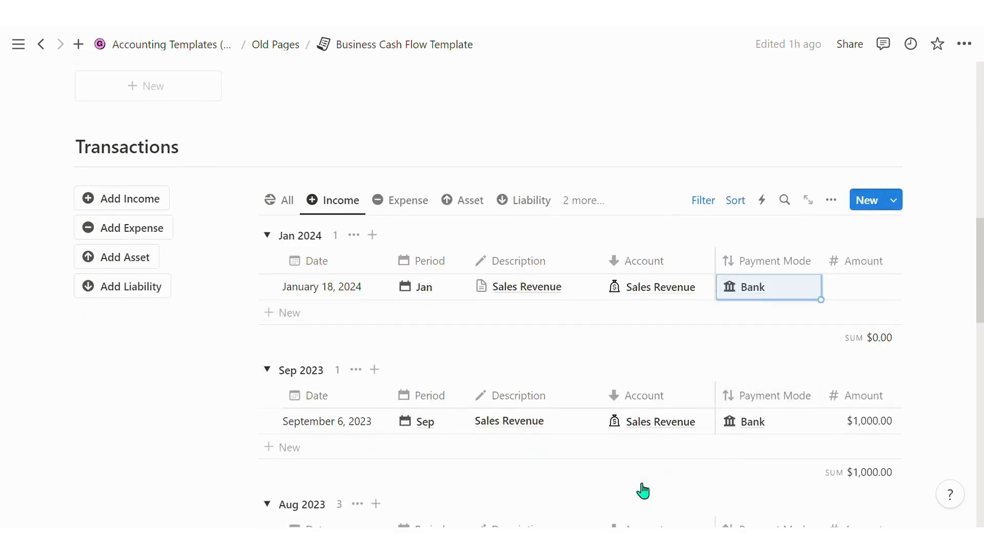
scroll(631, 475, "down", 5)
left_click_drag(661, 473, 693, 500)
scroll(879, 373, "up", 6)
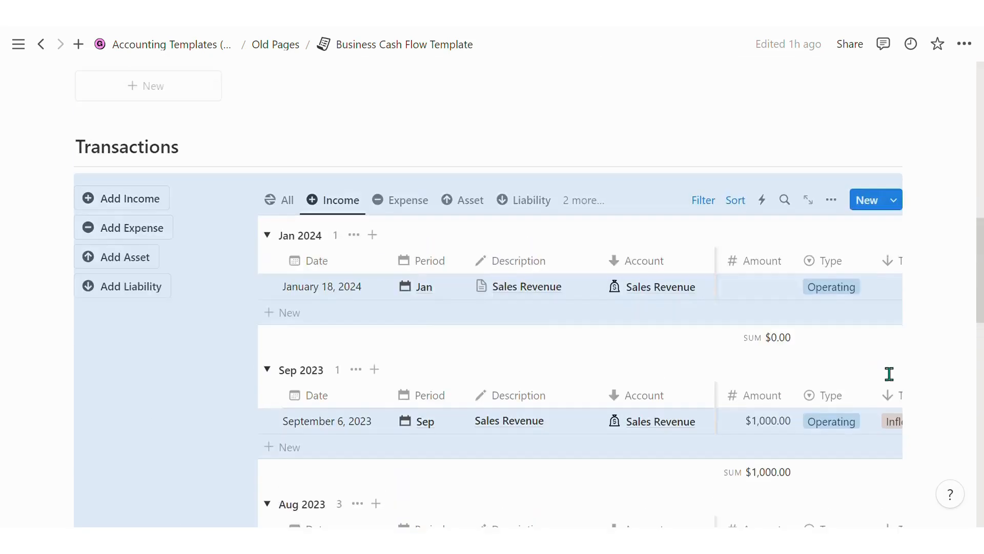
scroll(774, 402, "down", 3)
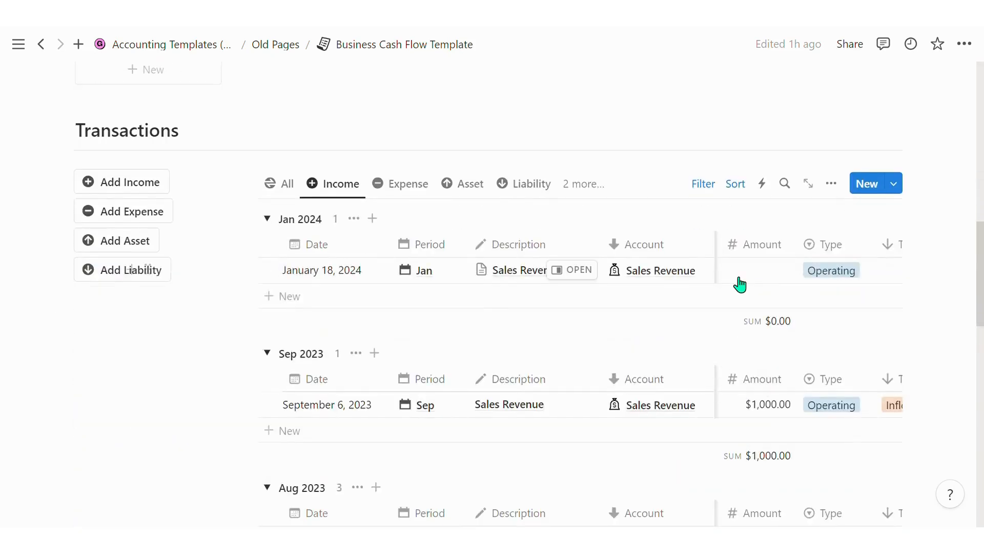
left_click(754, 282)
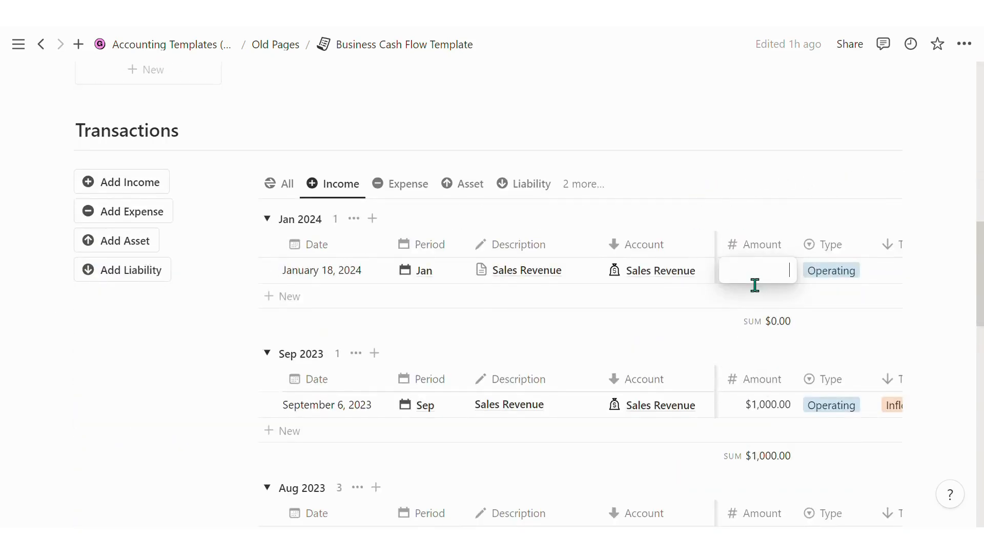
type("150")
key("Return")
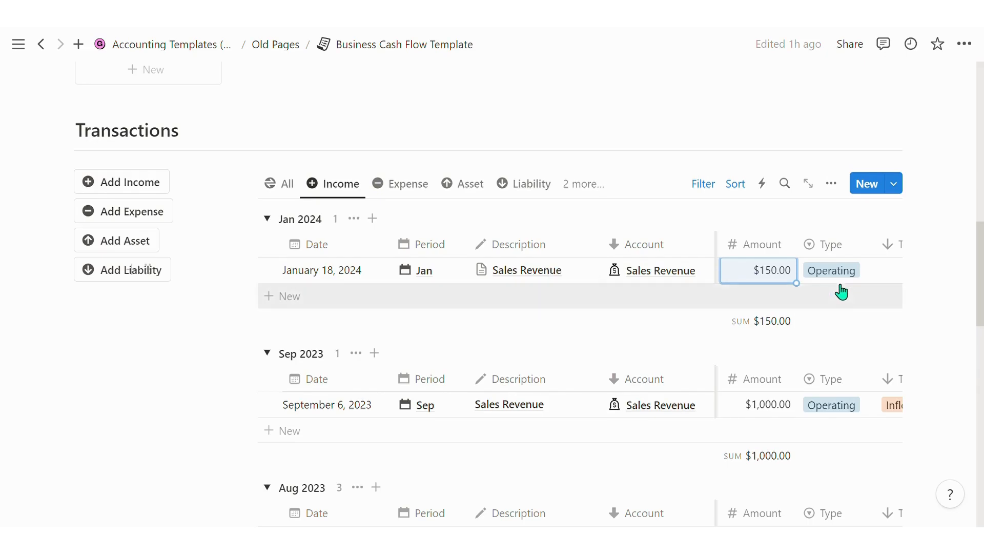
left_click(875, 278)
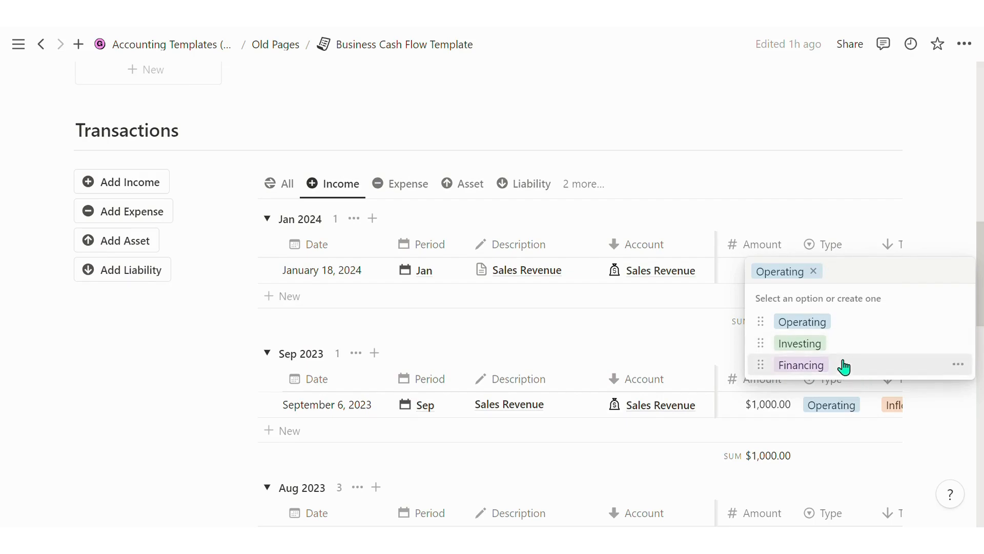
left_click(812, 323)
Step: Examine the Transaction and Document columns of the Income view for the new January entry
scroll(779, 399, "down", 5)
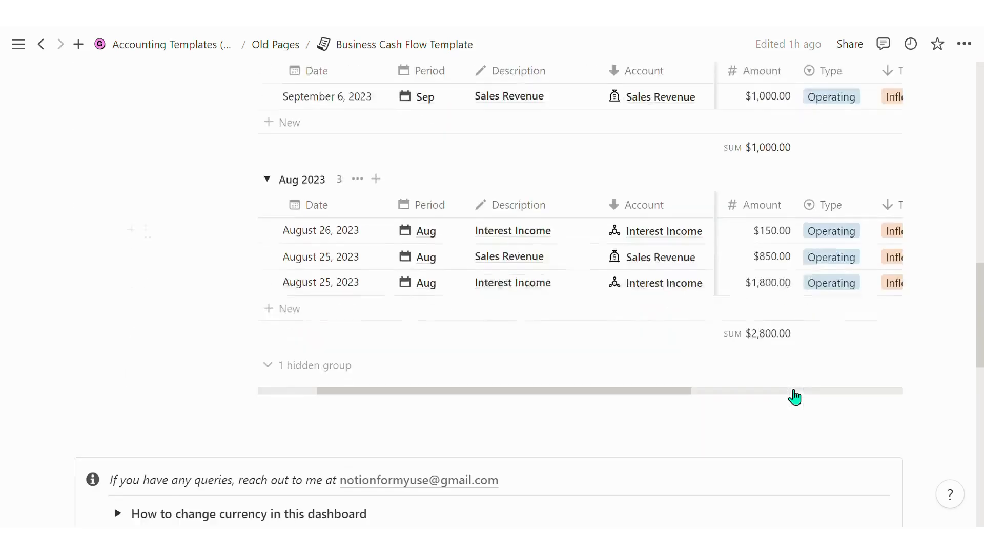
left_click_drag(692, 405, 758, 402)
scroll(852, 377, "up", 5)
scroll(774, 319, "up", 3)
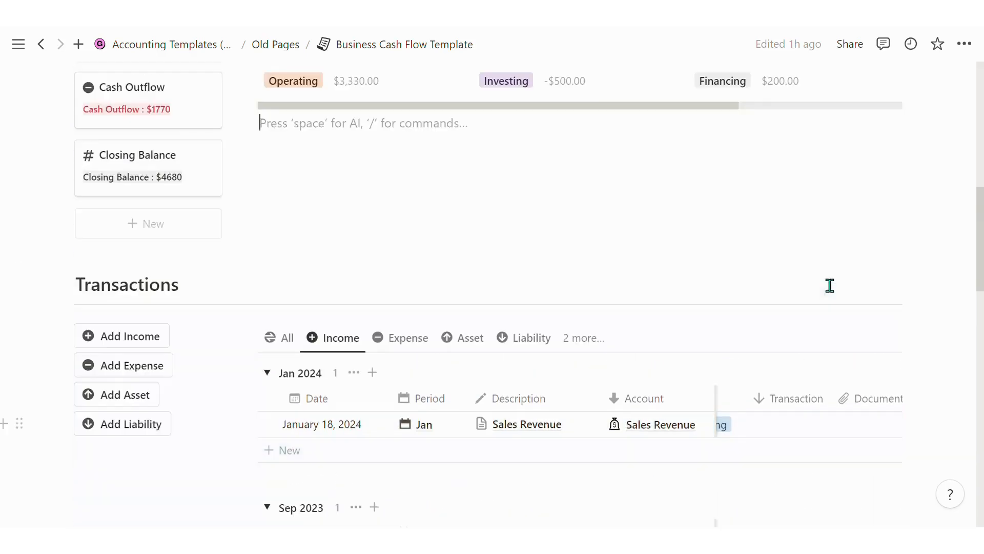
scroll(782, 332, "down", 2)
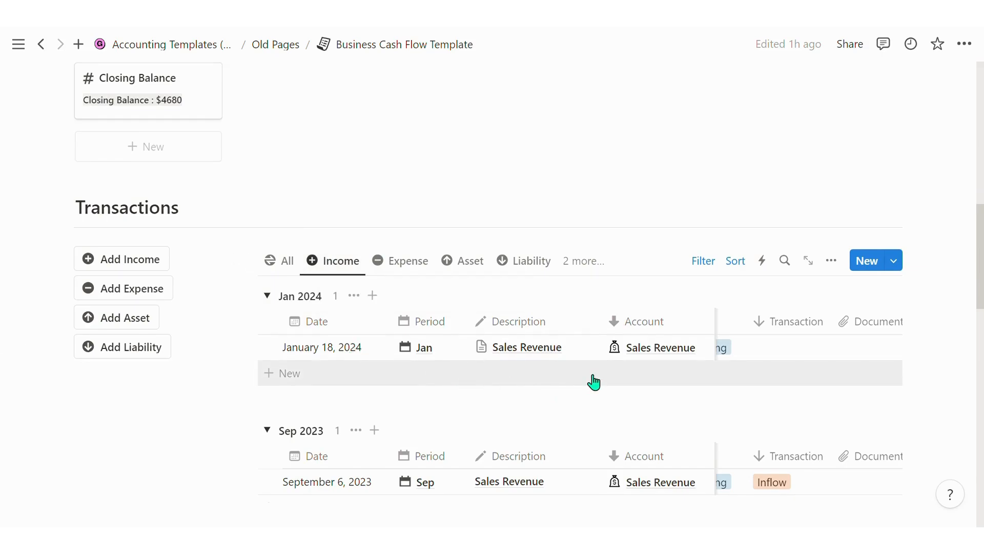
scroll(593, 382, "down", 3)
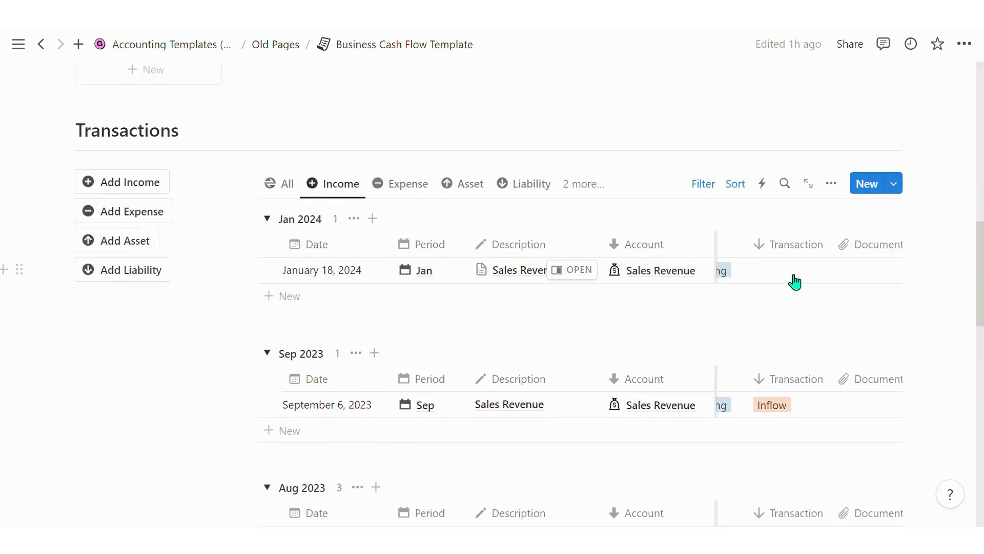
Step: Show the Expense view and examine the Transaction column of its monthly groups, compared with the Income view
left_click(385, 185)
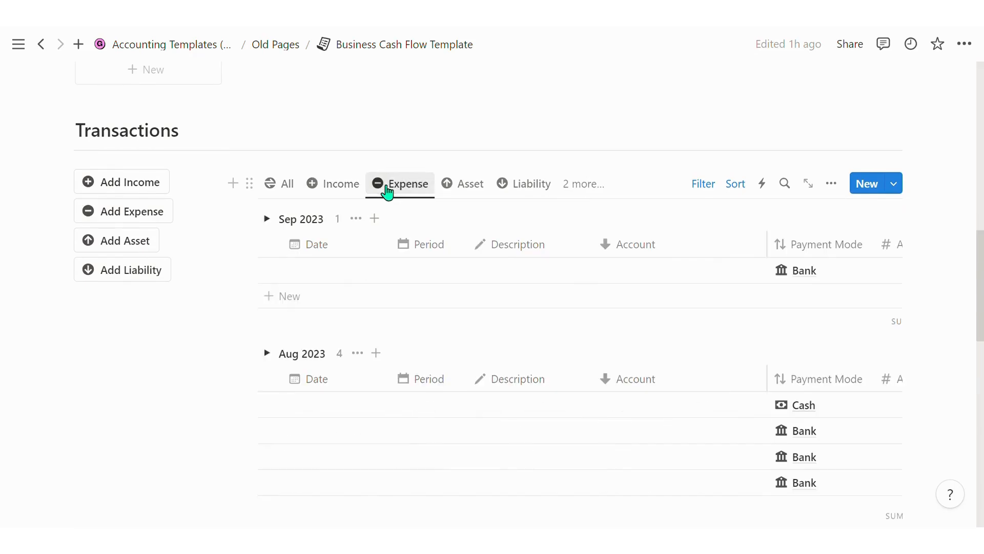
scroll(784, 410, "down", 5)
left_click_drag(536, 363, 675, 373)
scroll(918, 314, "up", 3)
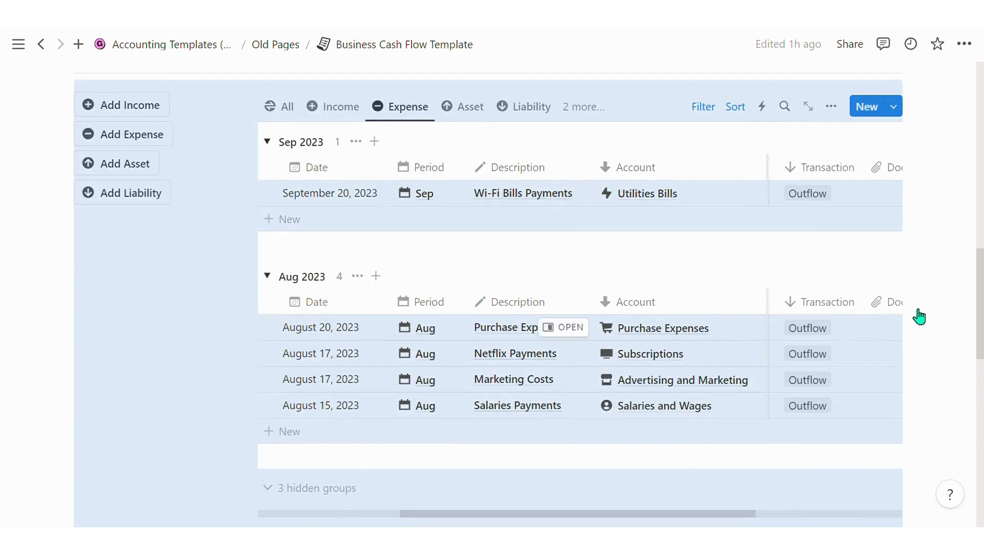
left_click(837, 222)
left_click(337, 109)
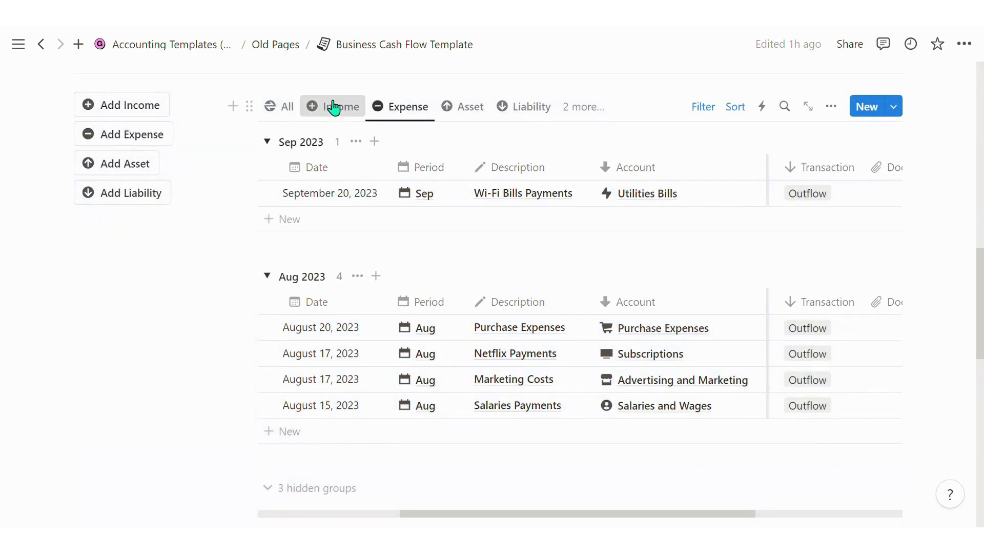
left_click(423, 113)
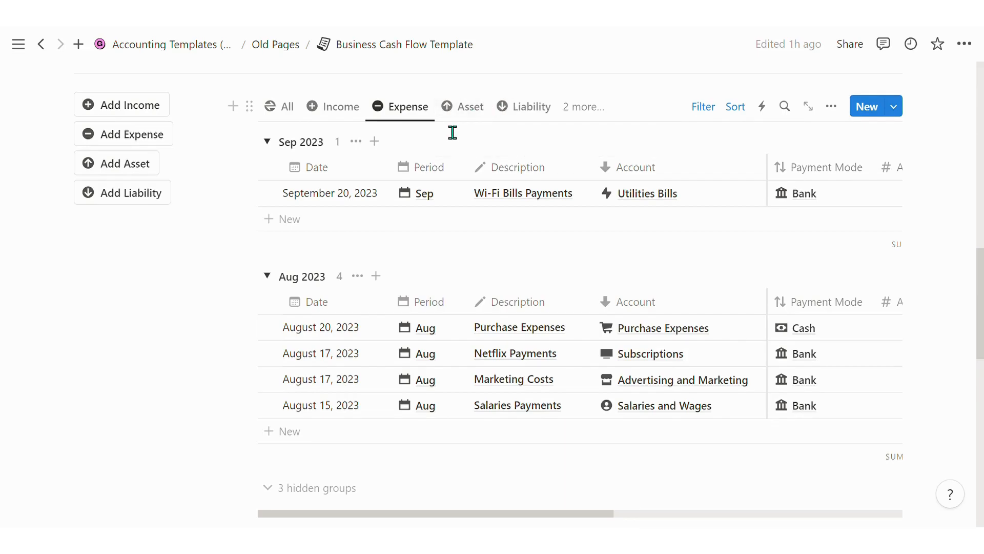
Step: Set the January sales revenue entry's Transaction to Inflow in the Income view
left_click(362, 115)
scroll(730, 303, "down", 3)
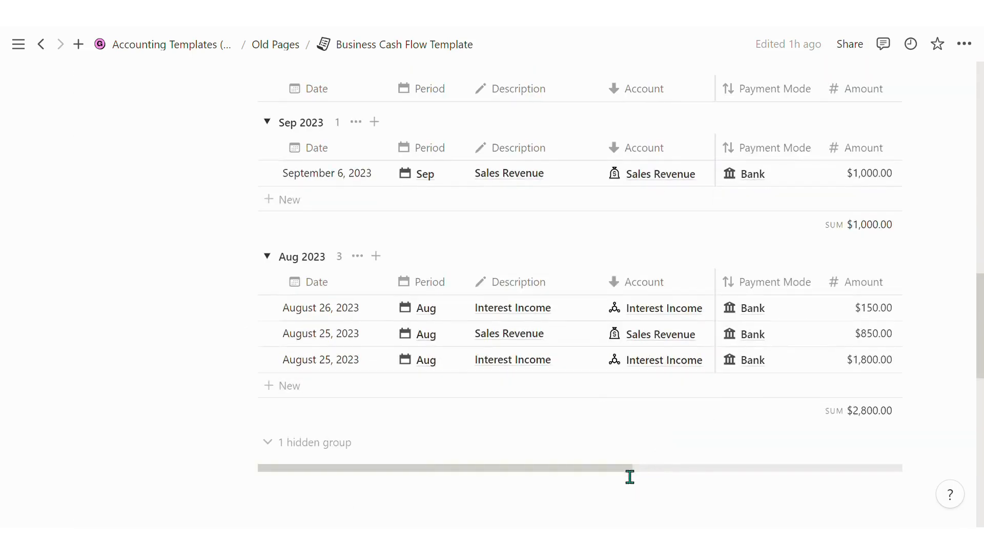
left_click_drag(618, 470, 766, 464)
scroll(892, 353, "up", 3)
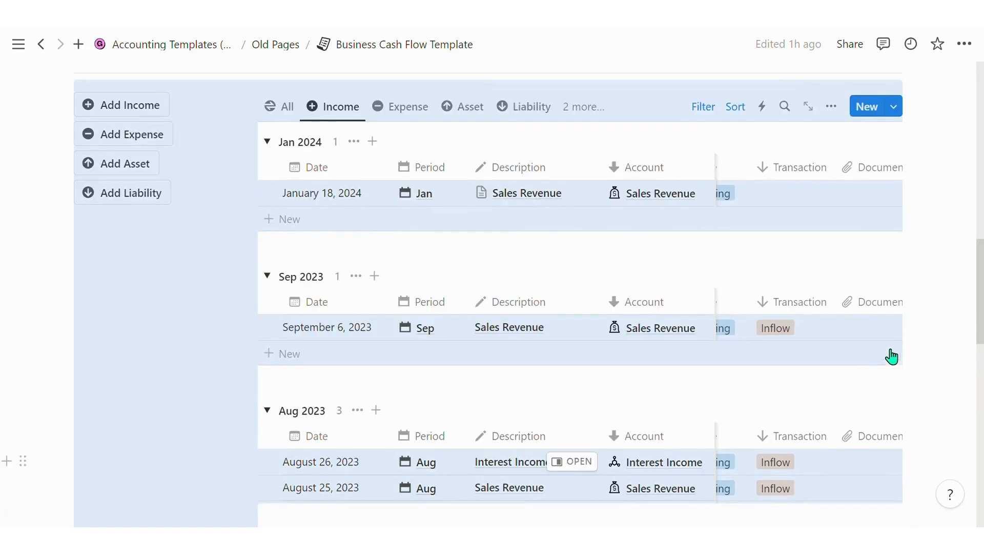
left_click(814, 203)
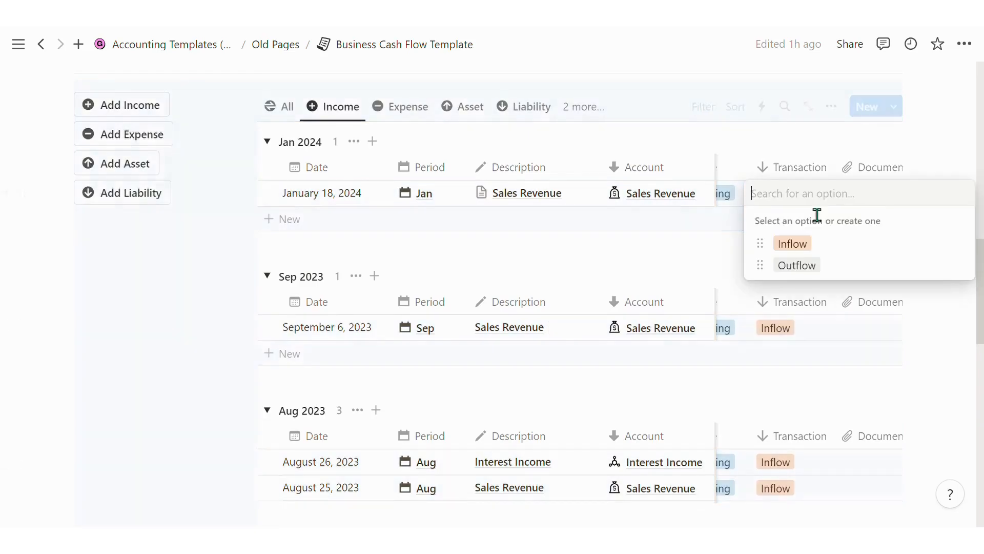
left_click(807, 246)
left_click(814, 175)
left_click(814, 176)
Step: Show the file upload options for the January income entry's Document field, without attaching anything
scroll(769, 425, "down", 3)
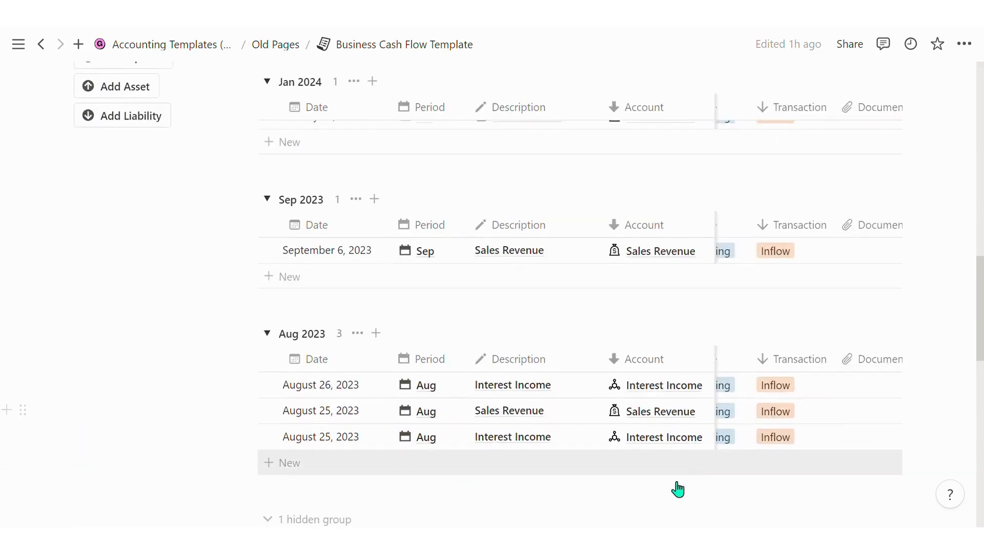
left_click_drag(659, 469, 769, 478)
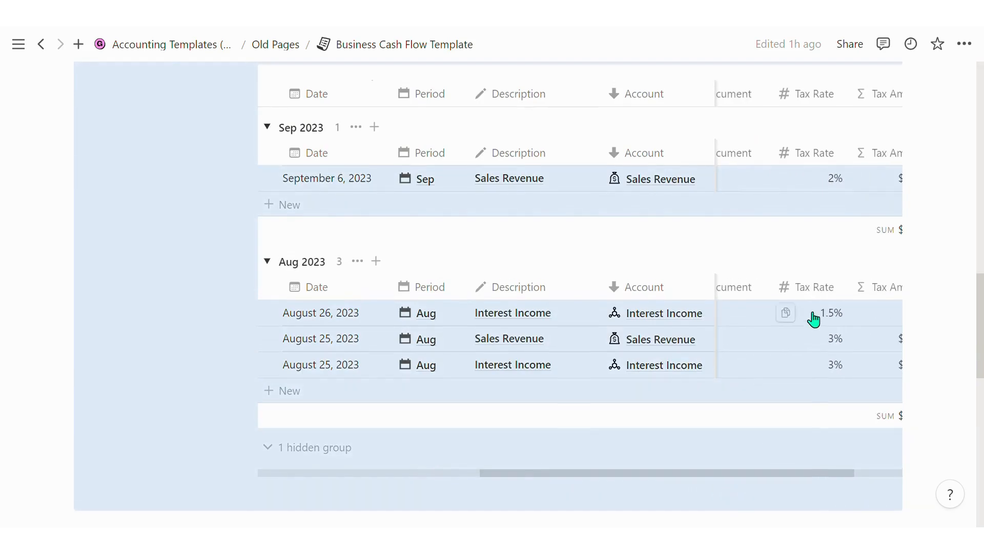
scroll(786, 248, "up", 3)
scroll(756, 187, "up", 8)
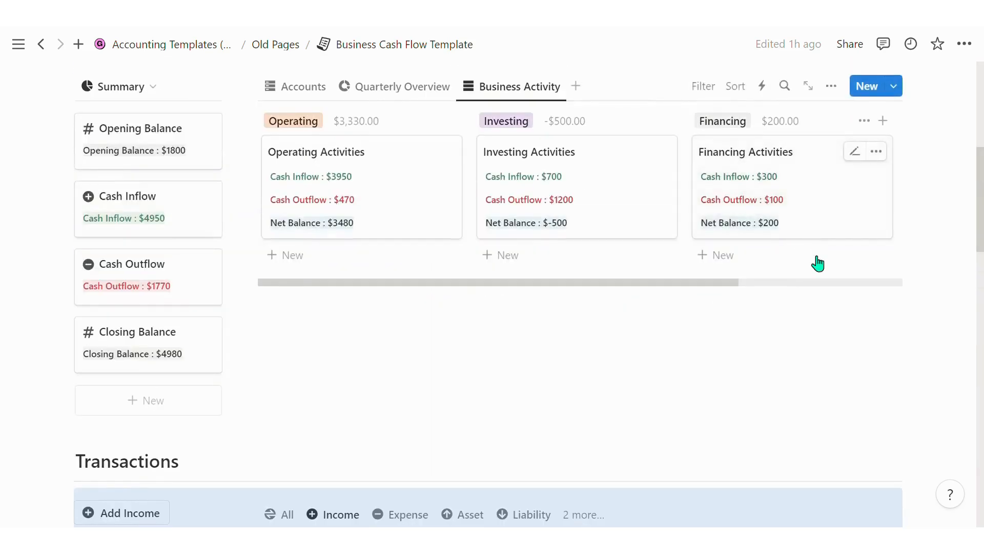
scroll(835, 319, "down", 6)
scroll(806, 297, "up", 3)
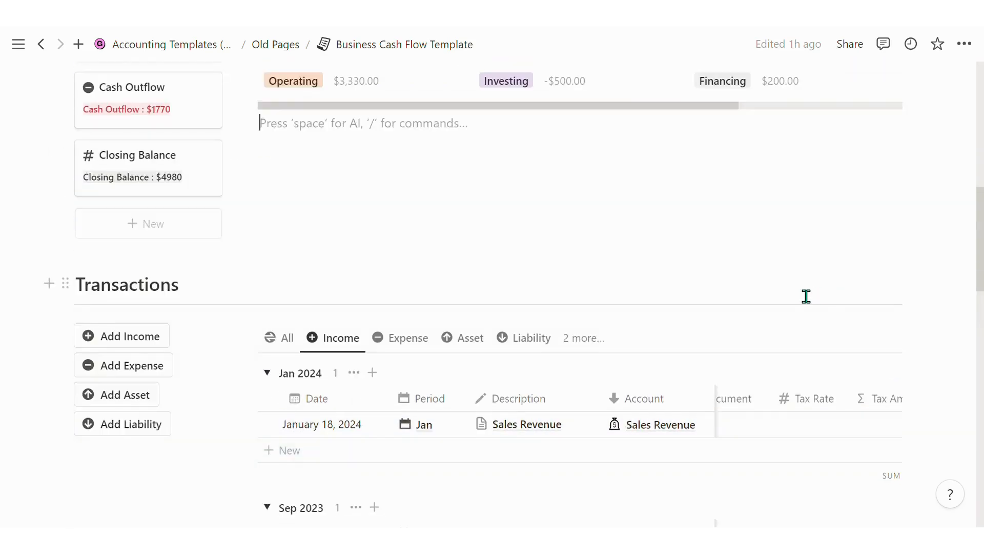
left_click(745, 431)
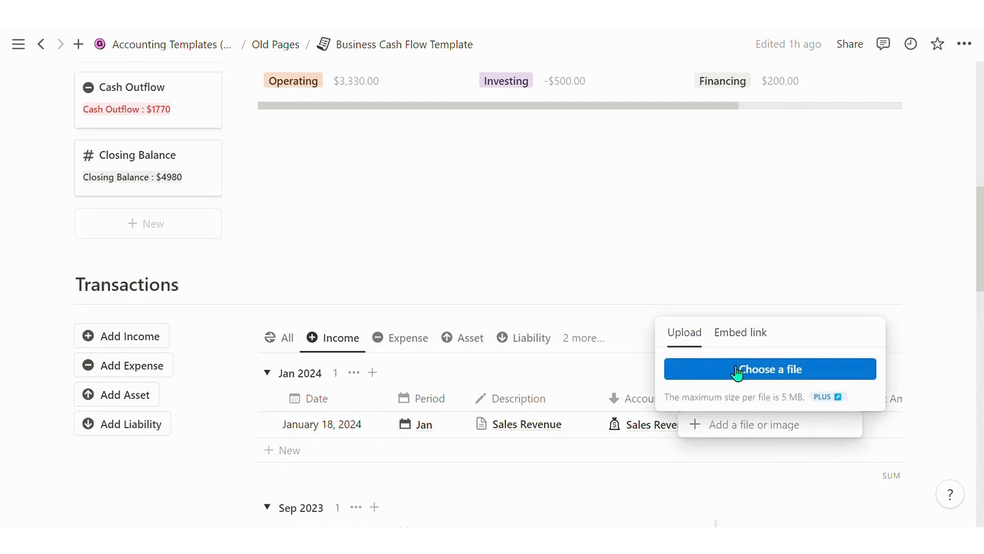
left_click(893, 351)
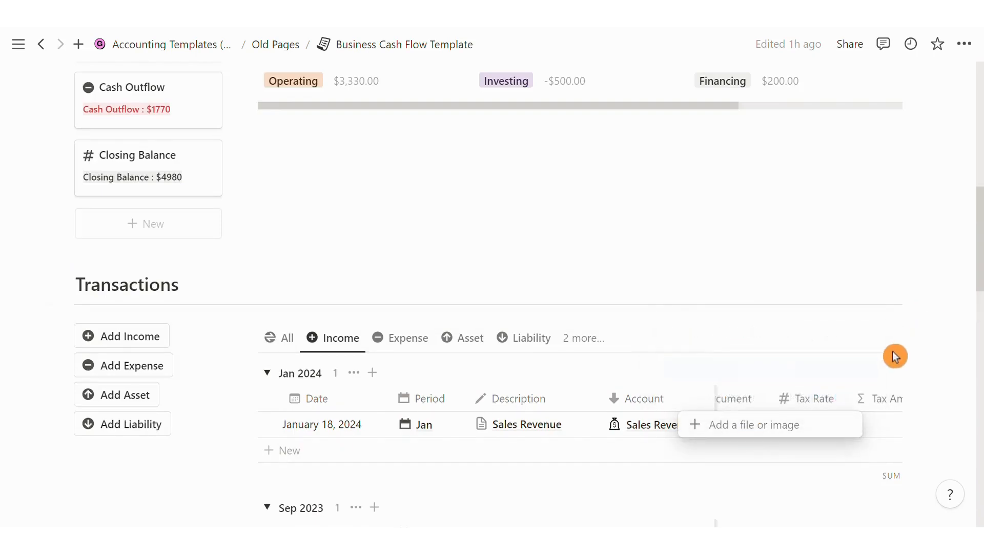
left_click(932, 318)
Step: Try a tax rate of 1% on the January income entry
scroll(878, 333, "down", 2)
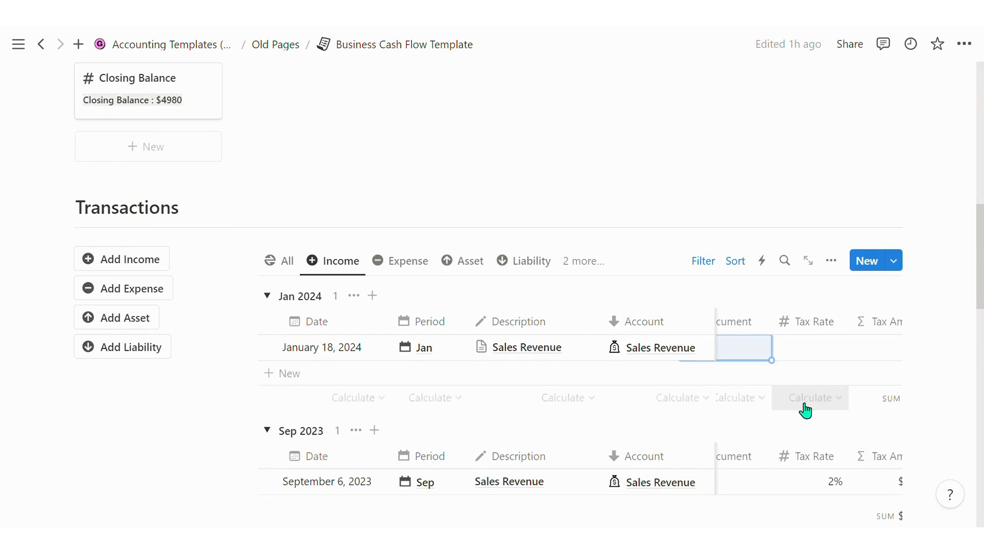
scroll(805, 410, "down", 6)
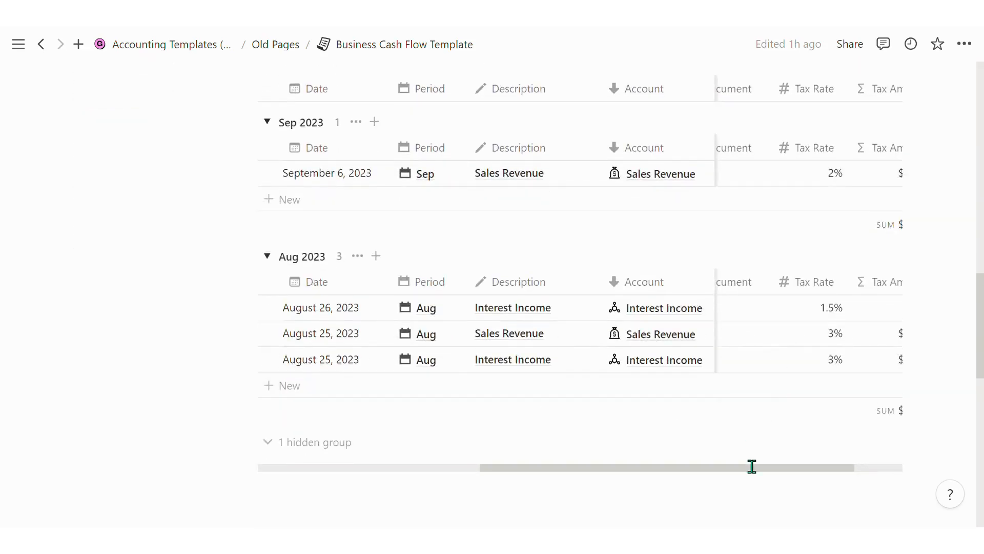
left_click_drag(745, 480, 784, 481)
scroll(803, 398, "up", 3)
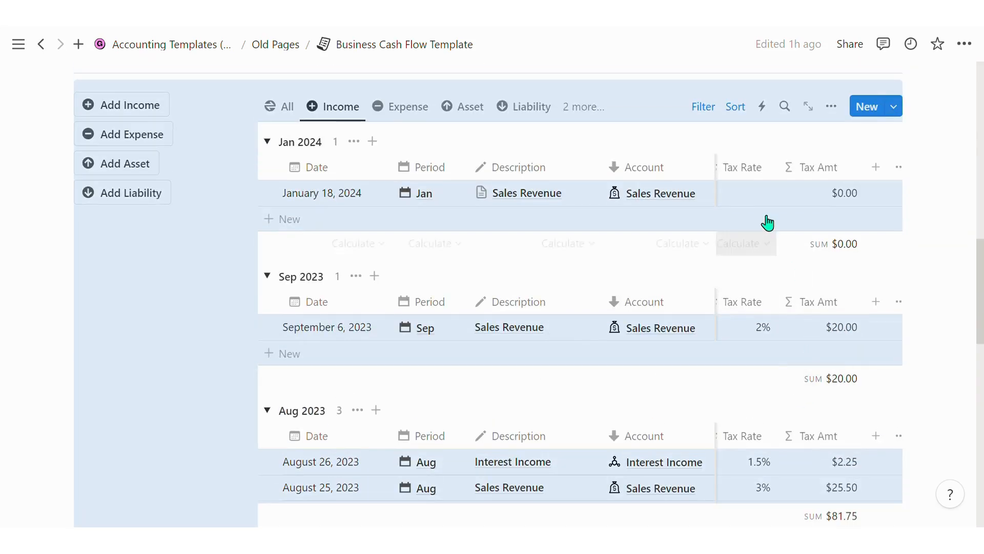
left_click(750, 202)
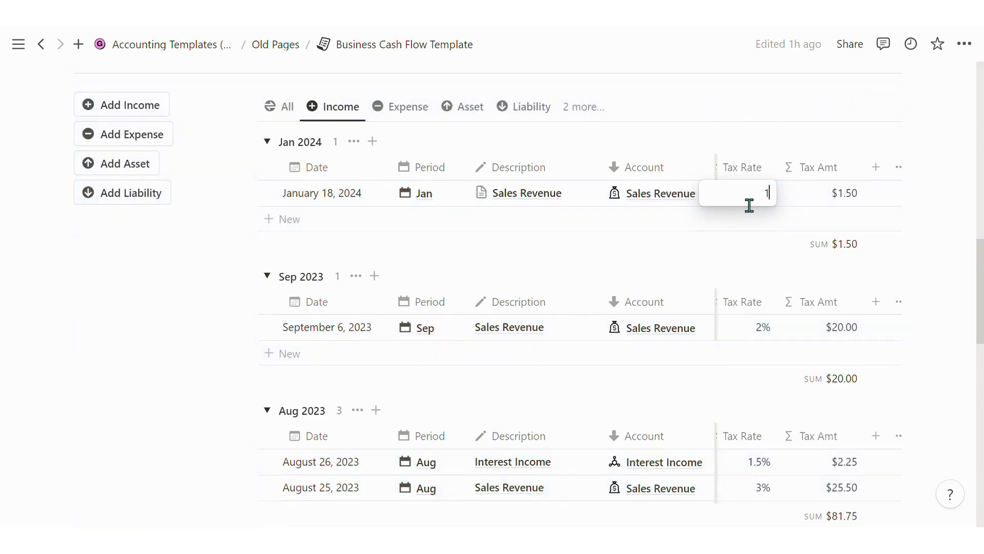
left_click(776, 267)
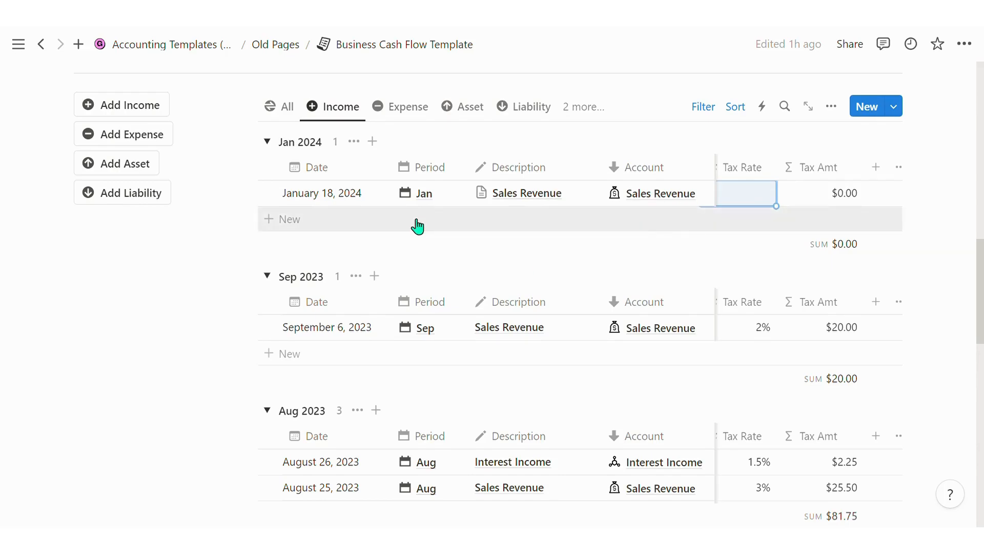
Step: Compare the January income entry's payment mode and amount with the Operating Activities figures in the Cash Flow Overview
scroll(418, 226, "up", 15)
scroll(413, 251, "down", 3)
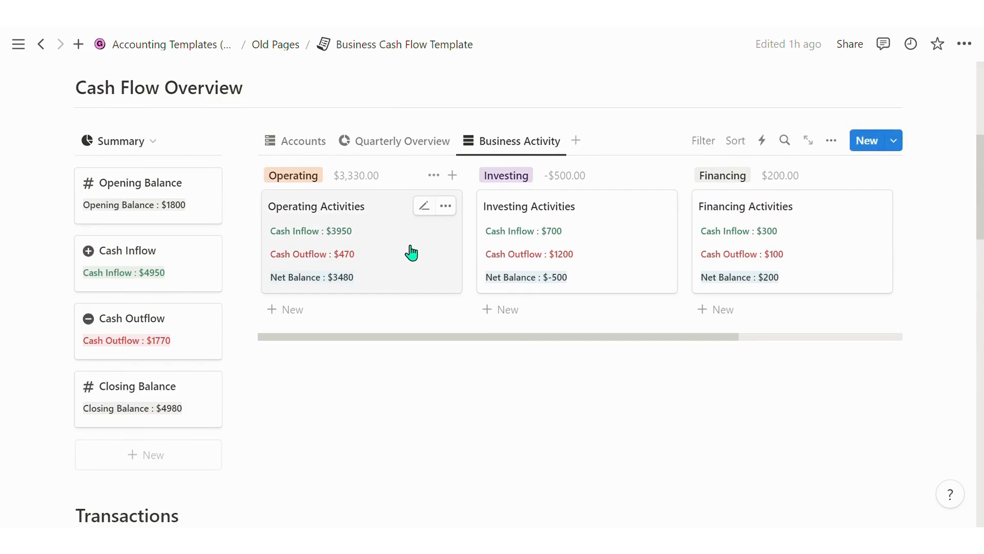
scroll(501, 277, "down", 15)
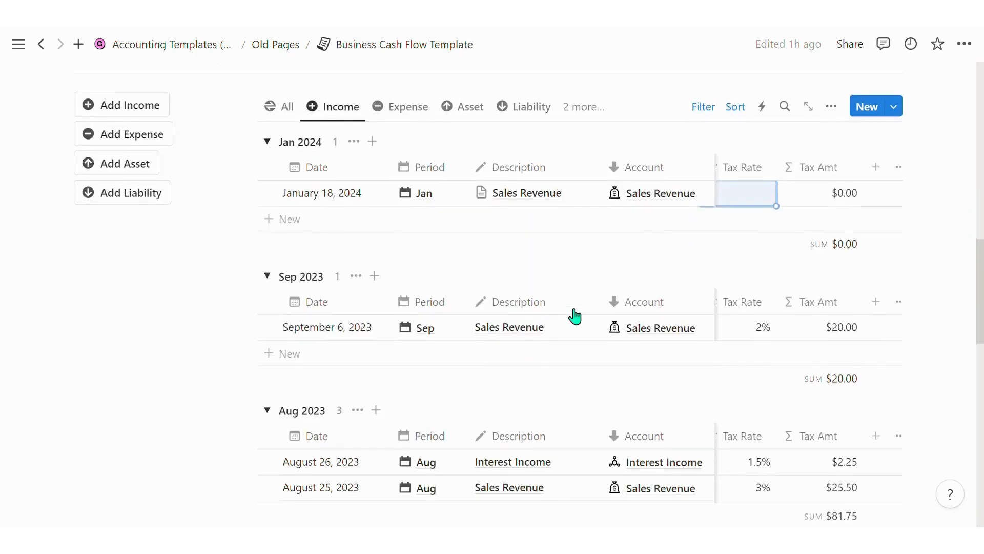
key("Right")
key("Right")
key("Right")
key("Right")
key("Right")
key("Right")
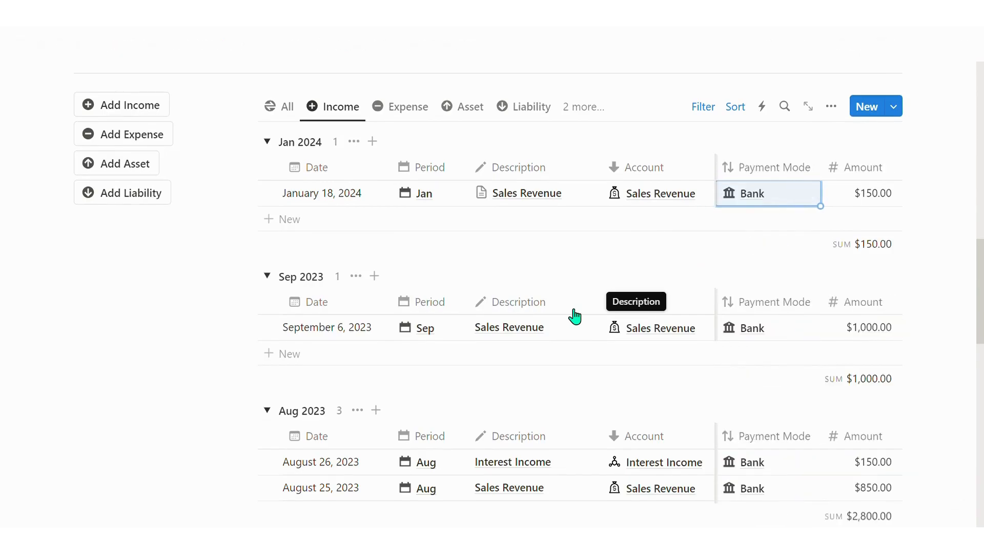
scroll(575, 316, "down", 3)
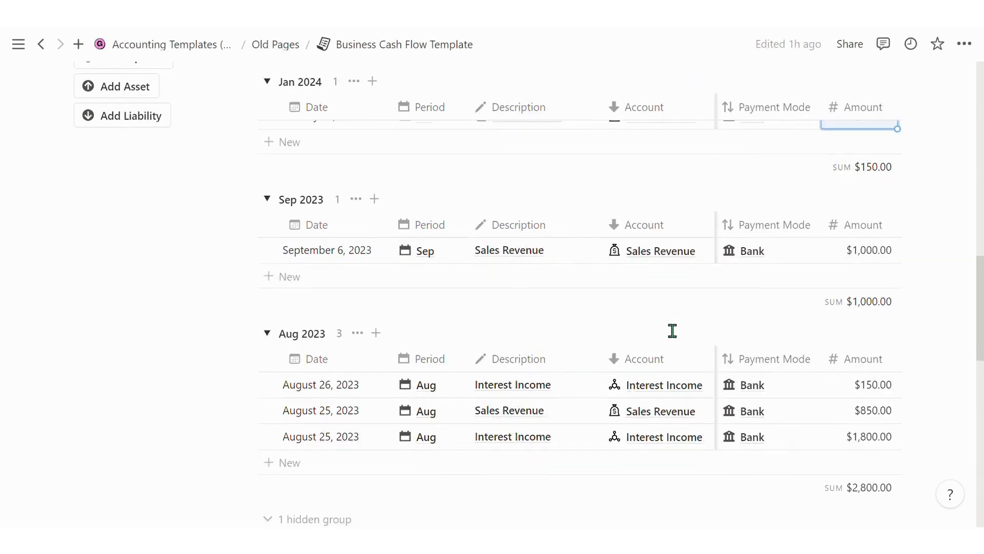
scroll(673, 330, "up", 12)
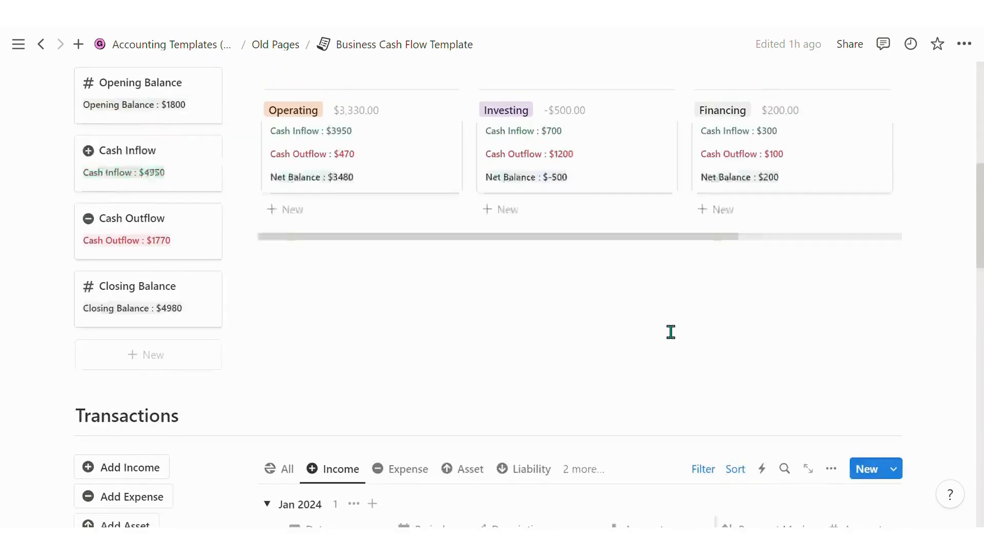
scroll(666, 333, "down", 4)
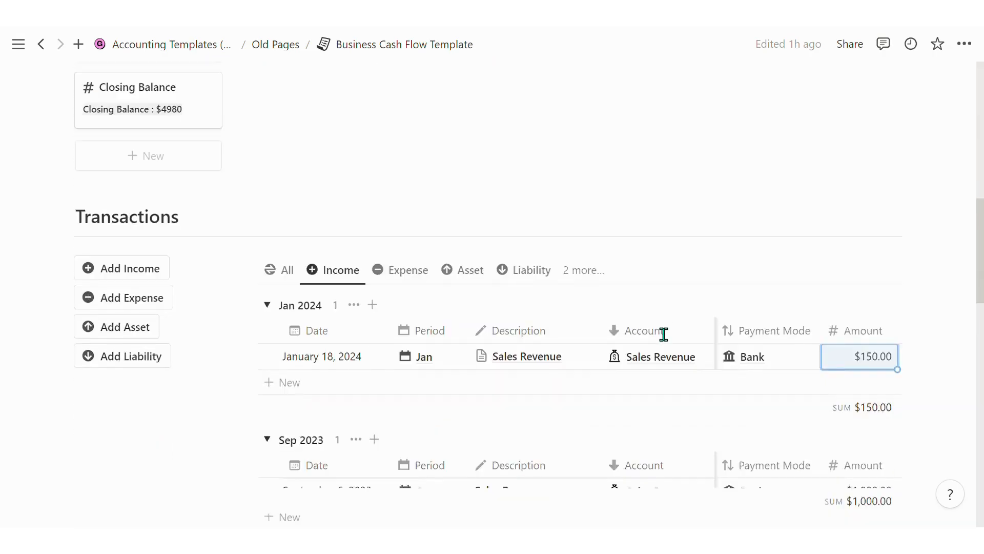
scroll(694, 413, "up", 6)
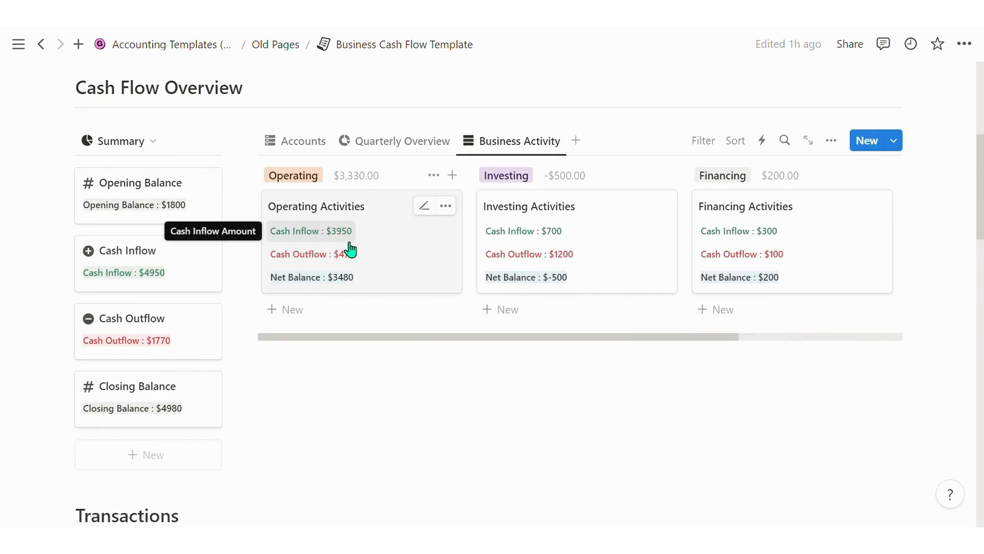
Step: Set the January income entry's amount to 2000
scroll(841, 393, "down", 6)
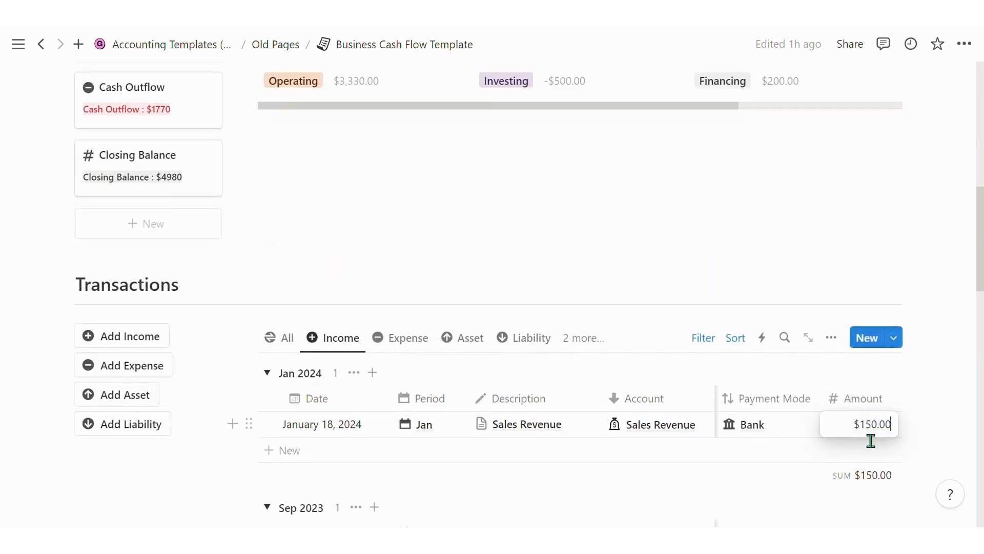
key("ctrl+a")
type("200")
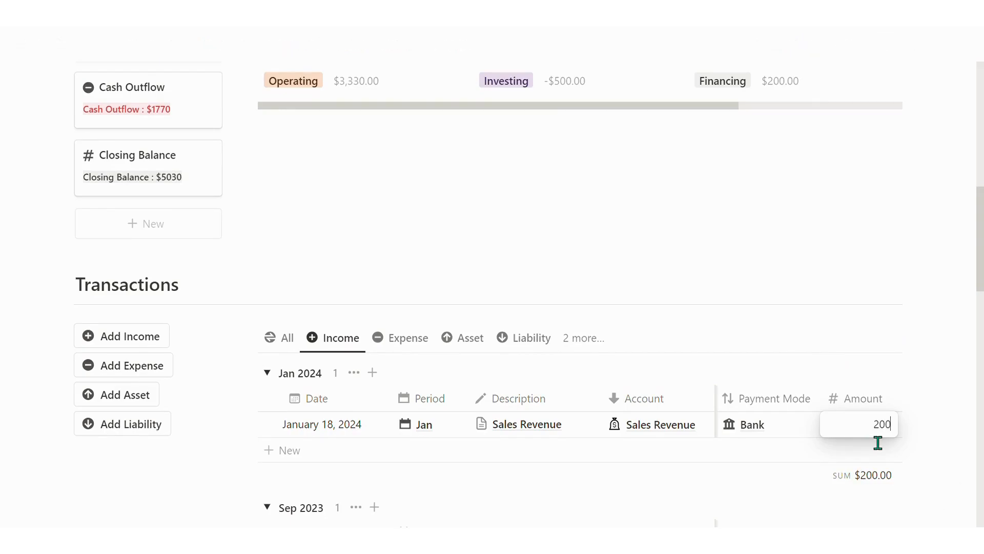
key("Return")
Step: Recalculate the Operating group's total on the Business Activity board as the sum of Balance
scroll(582, 389, "up", 6)
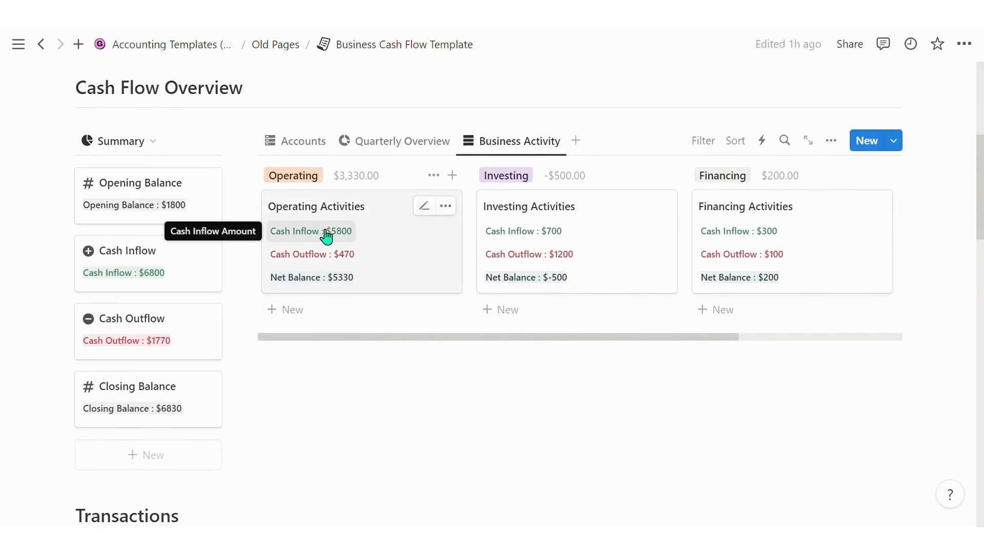
scroll(349, 245, "down", 6)
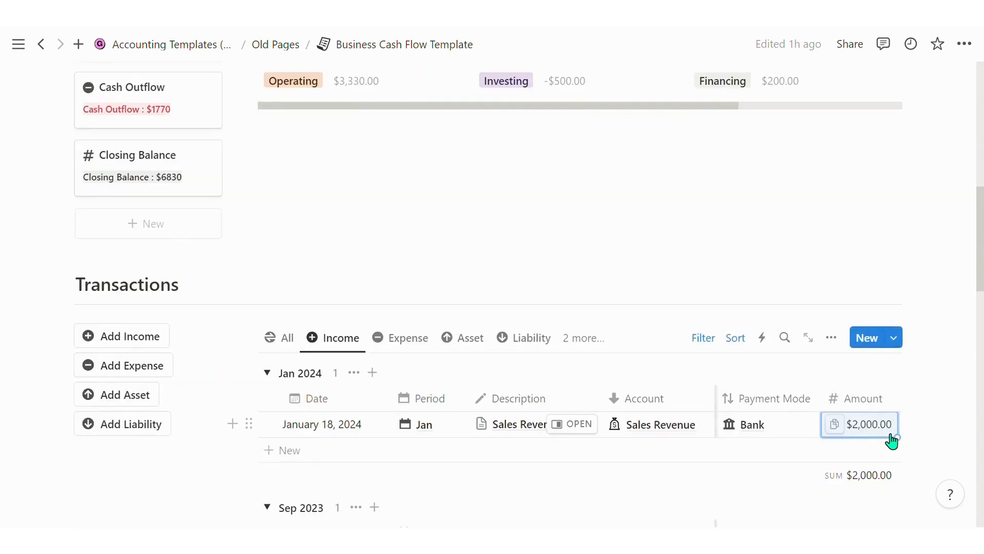
scroll(674, 394, "up", 6)
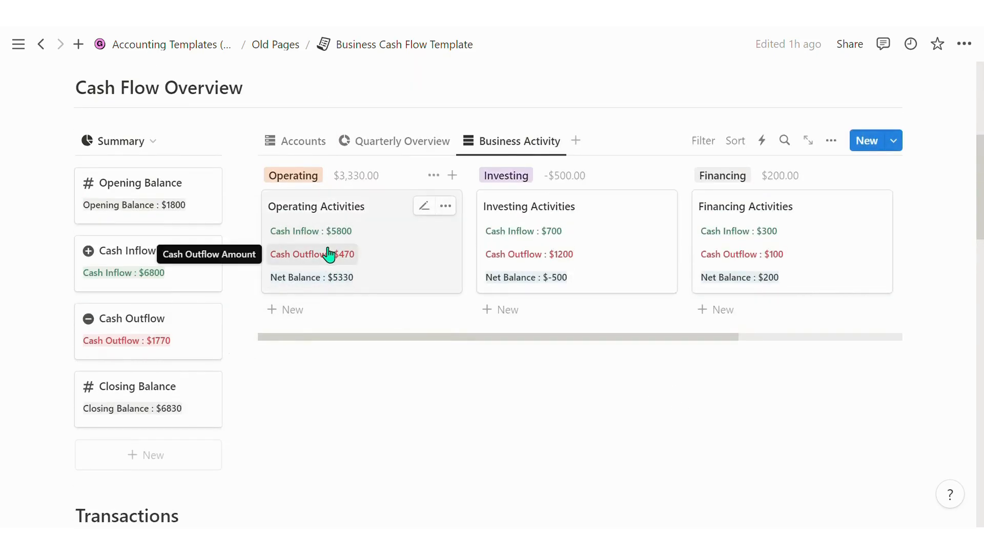
left_click(361, 177)
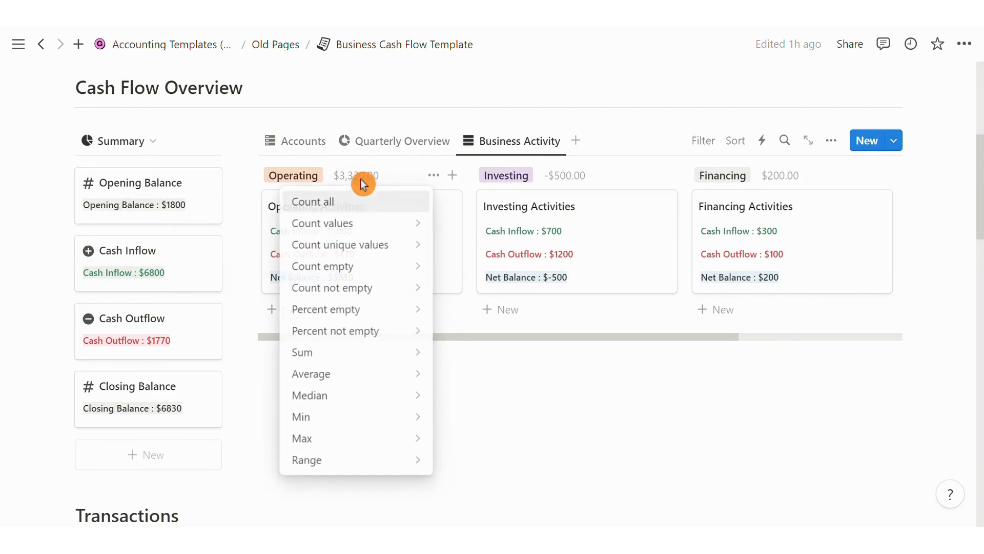
mouse_move(321, 354)
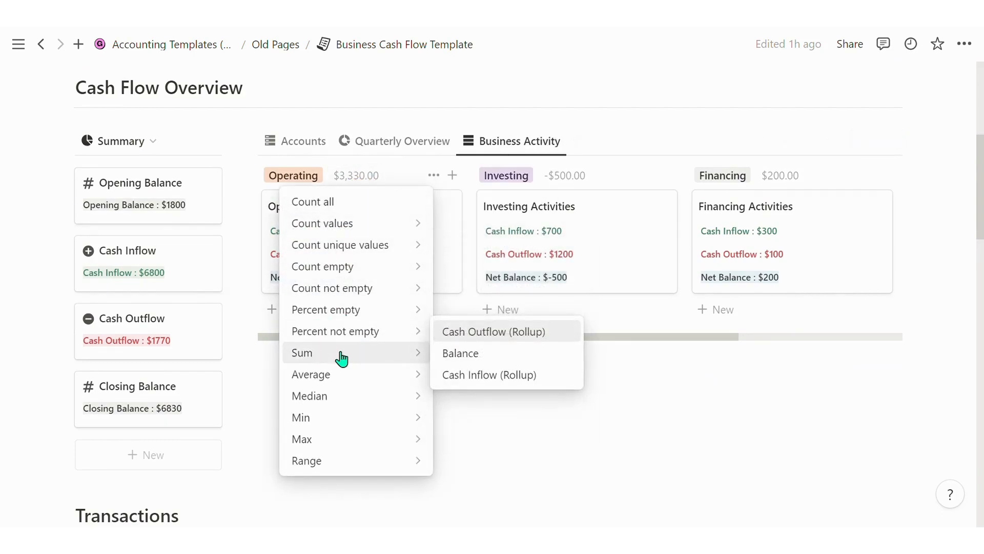
left_click(467, 354)
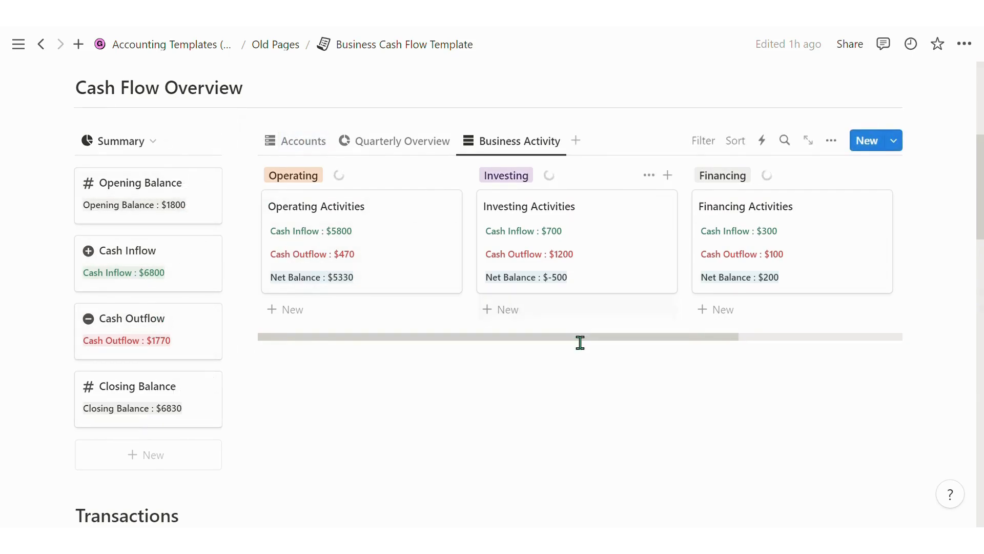
Step: Browse the remaining transaction views through to Investments and examine its classification, units, price and investment value columns
scroll(711, 396, "down", 9)
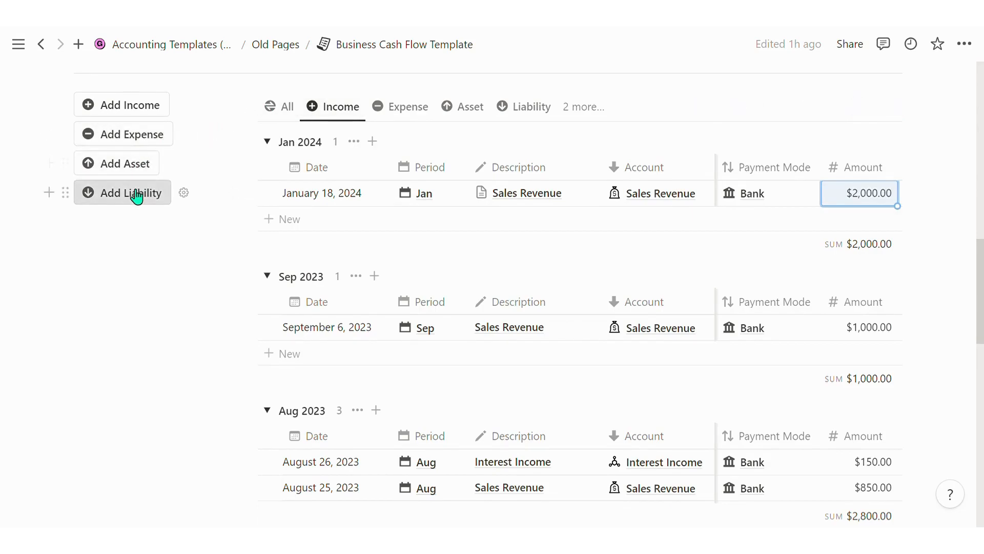
left_click(400, 107)
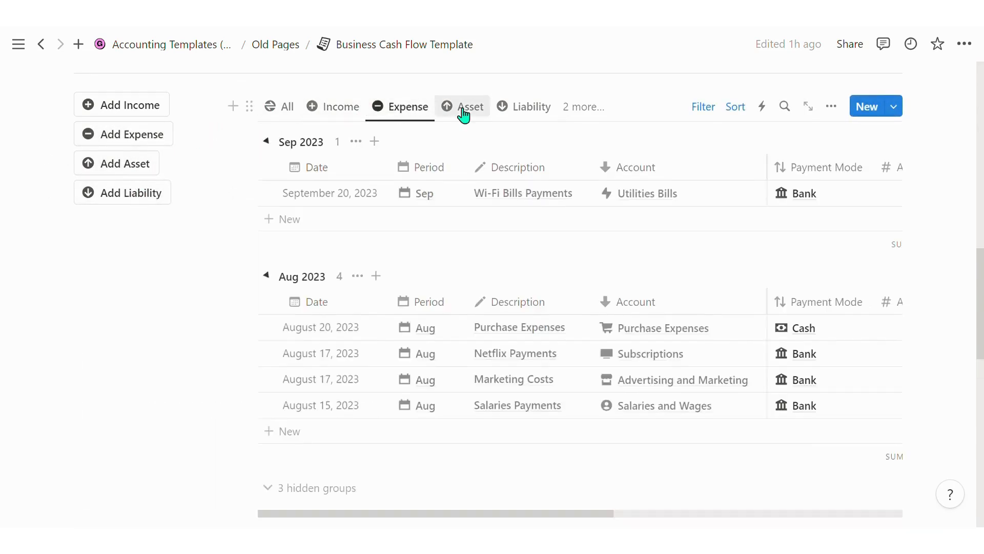
left_click(463, 107)
left_click(531, 111)
left_click(586, 122)
left_click(556, 290)
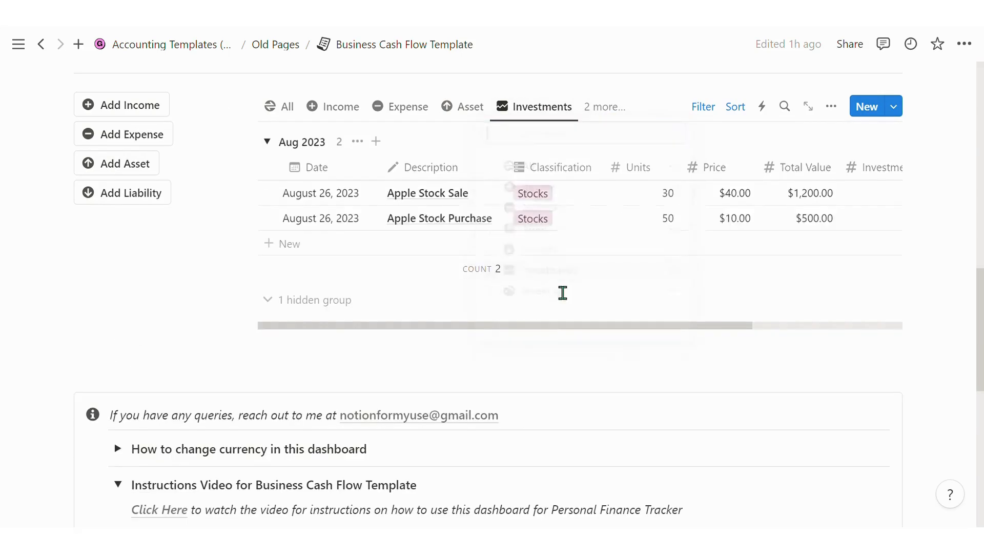
left_click_drag(548, 332, 584, 323)
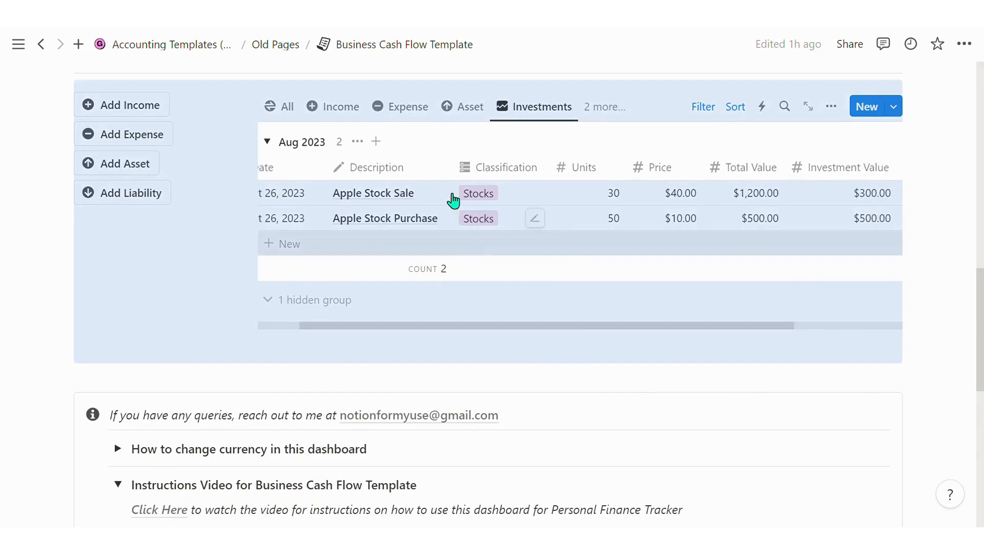
Step: Return to the Asset view and examine its August 2023 transactions
left_click(464, 112)
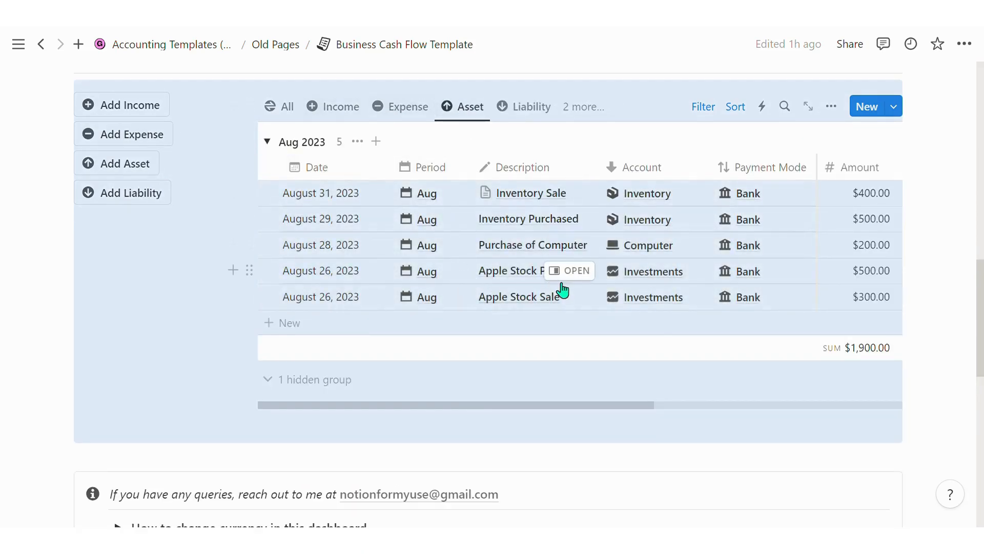
scroll(779, 302, "up", 4)
scroll(534, 305, "down", 4)
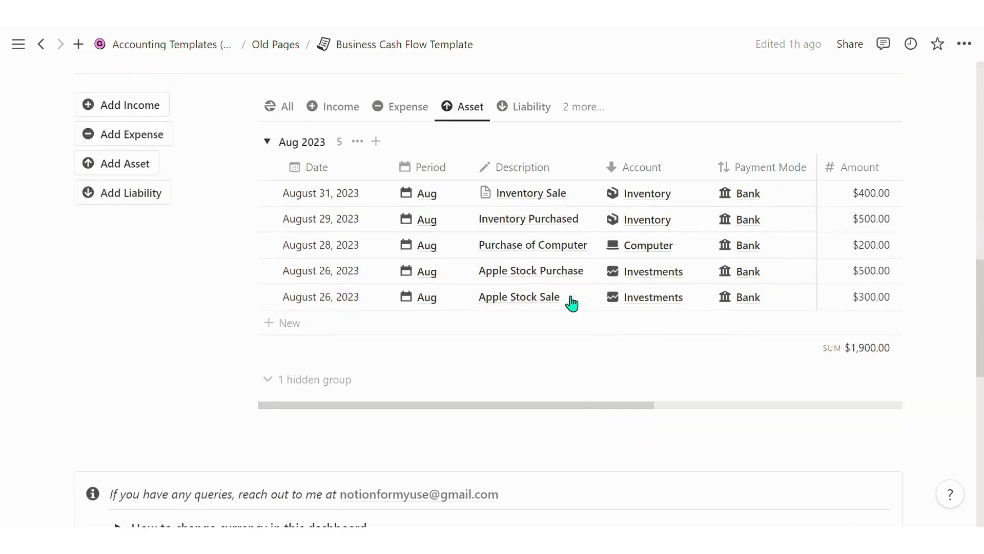
Step: Open the Investments view and examine the Apple Stock Sale's units, price and the formula behind its Total Value
scroll(620, 304, "up", 2)
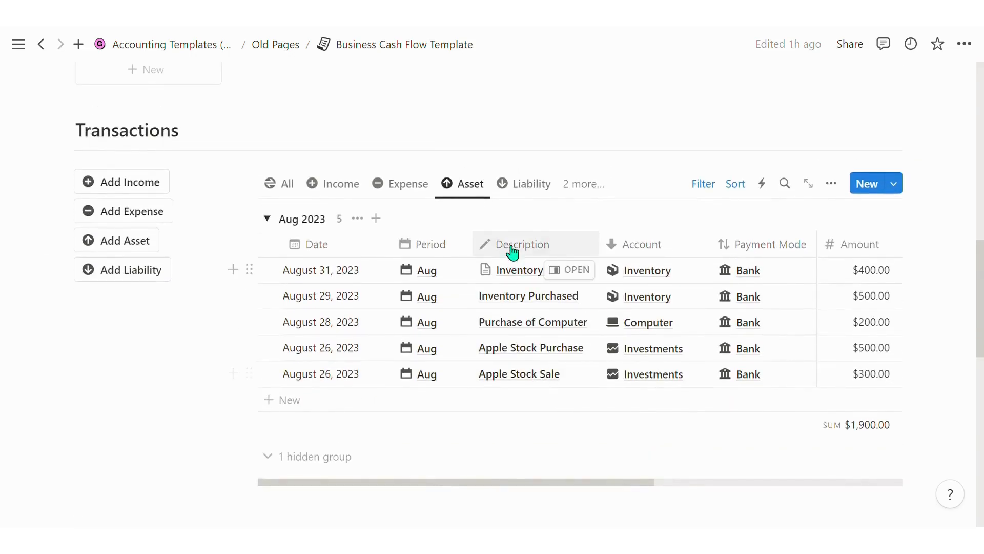
left_click(585, 186)
left_click(540, 358)
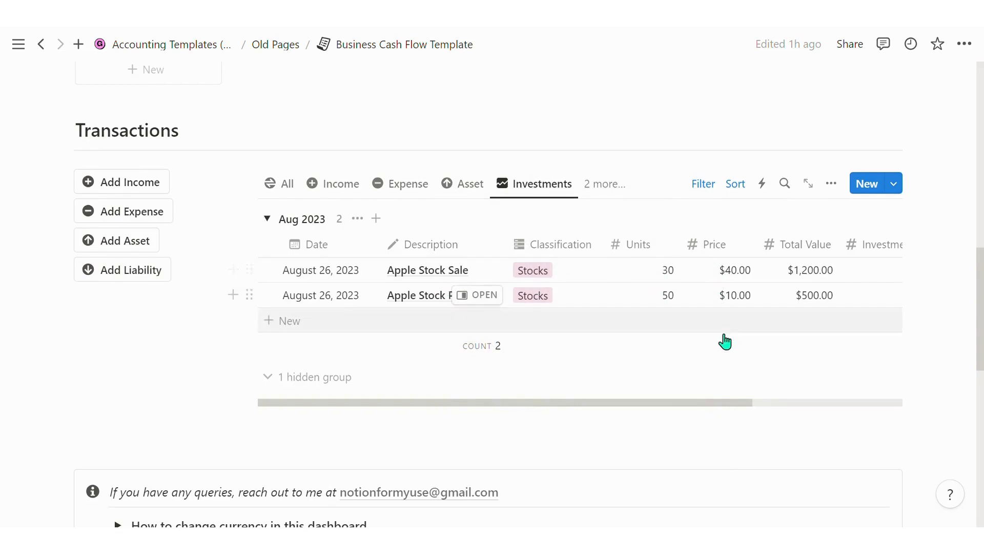
left_click_drag(729, 404, 786, 418)
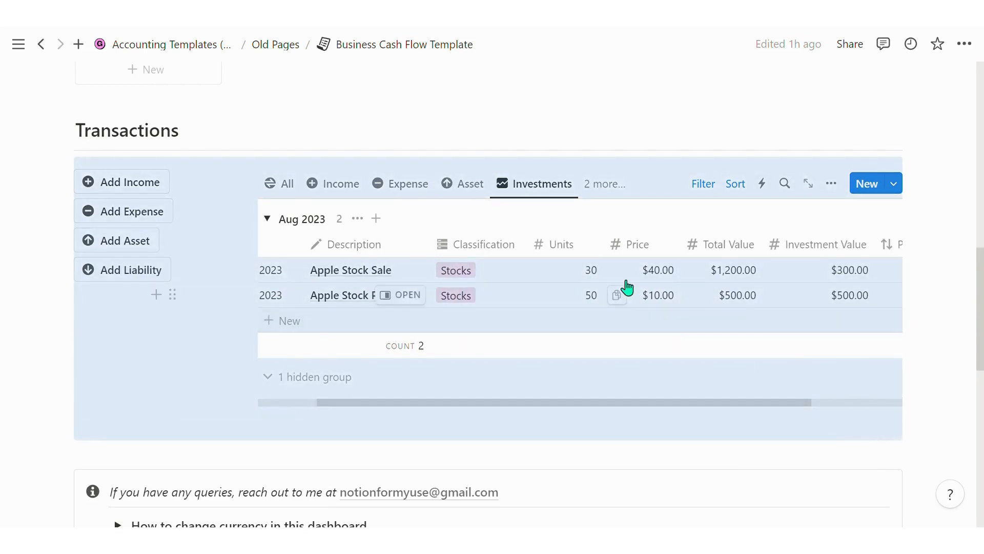
left_click(568, 271)
left_click(654, 271)
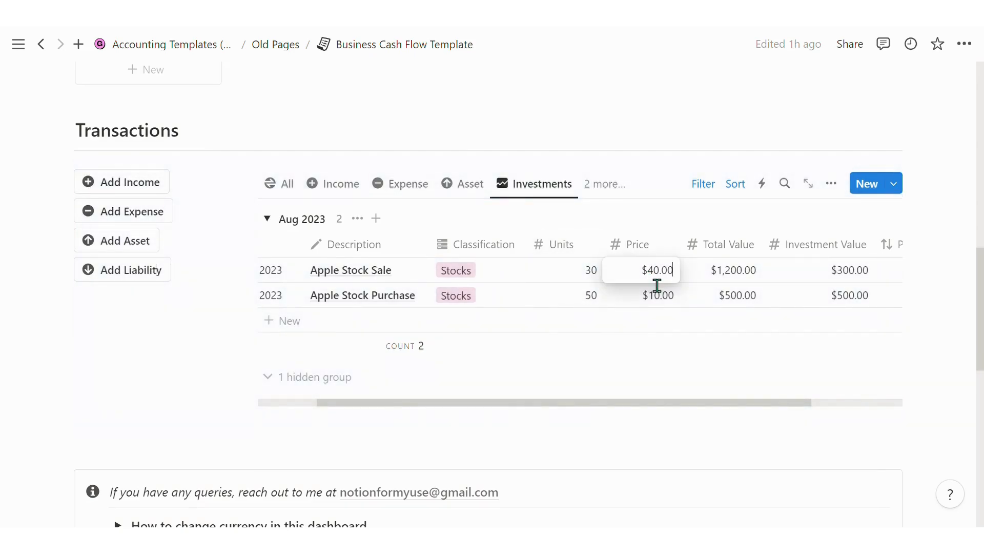
left_click(730, 271)
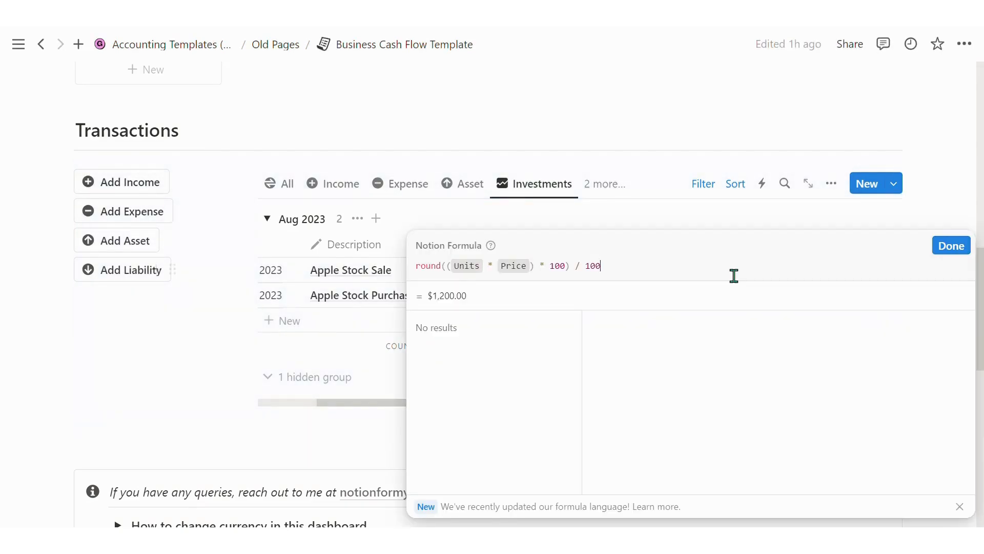
left_click(945, 247)
Step: Inspect the formula behind the Apple Stock Sale's Investment Value
left_click_drag(740, 399, 785, 407)
left_click(791, 272)
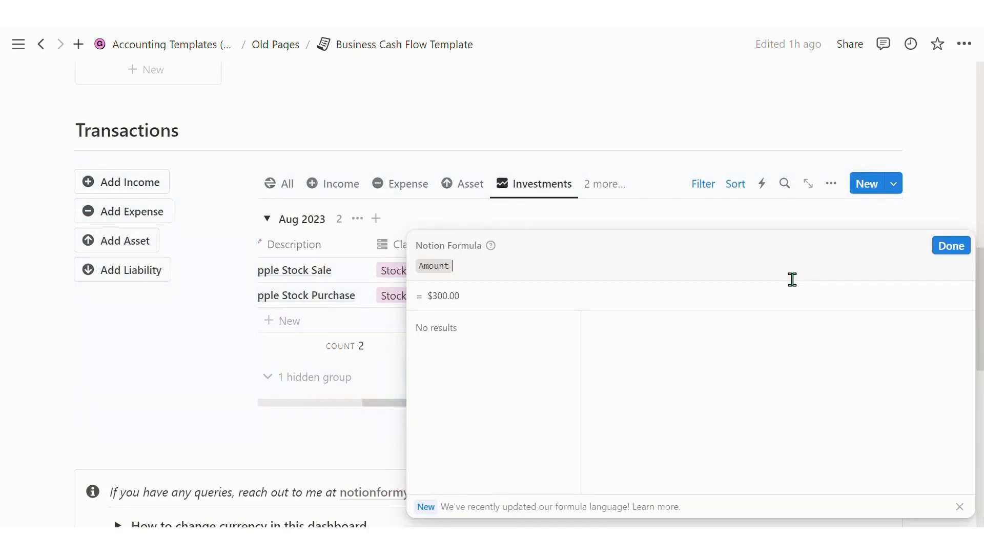
key("Escape")
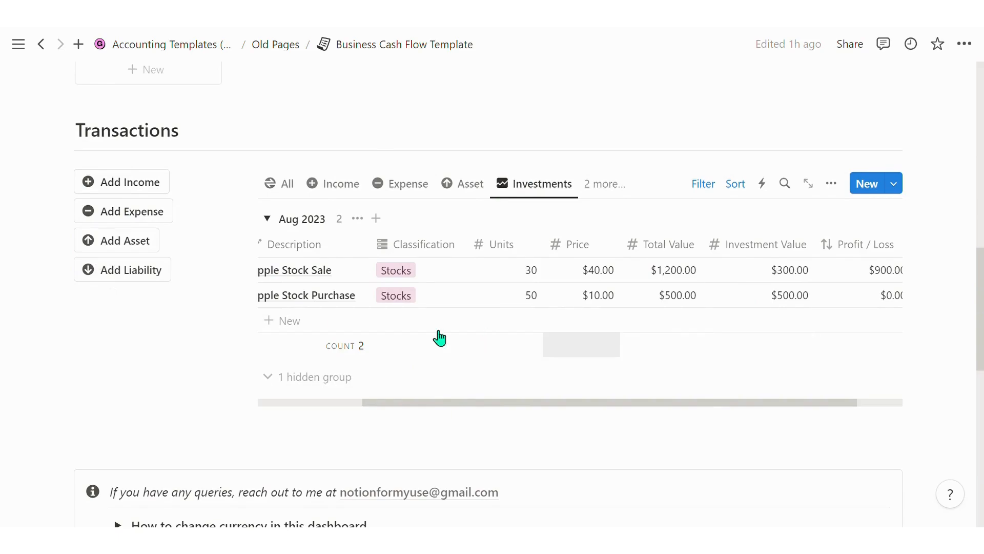
Step: Compare the Apple stock sale and purchase rows across units, price, total value and investment value through to Profit / Loss
left_click_drag(732, 410, 543, 402)
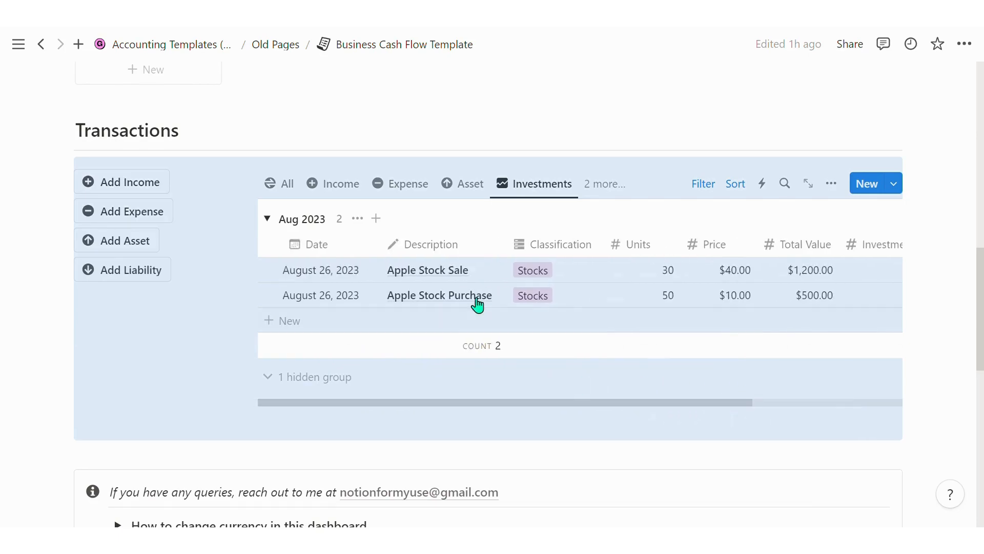
left_click_drag(619, 418, 664, 408)
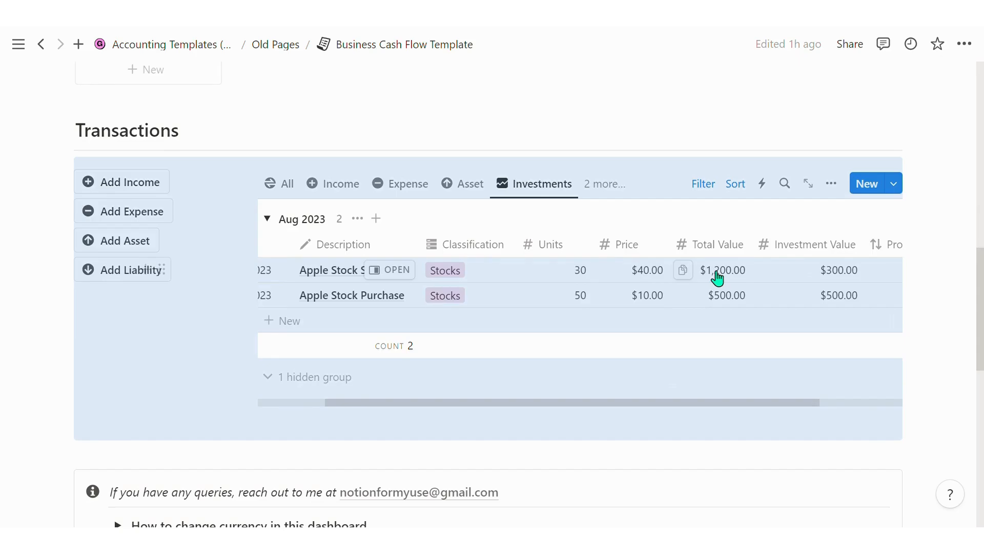
left_click(903, 276)
scroll(657, 410, "down", 3)
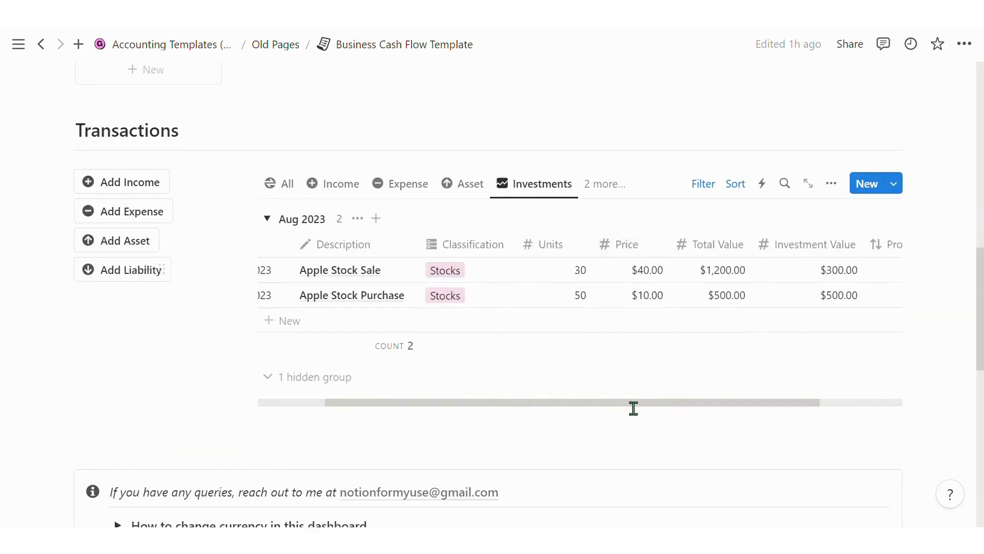
left_click_drag(624, 411, 672, 410)
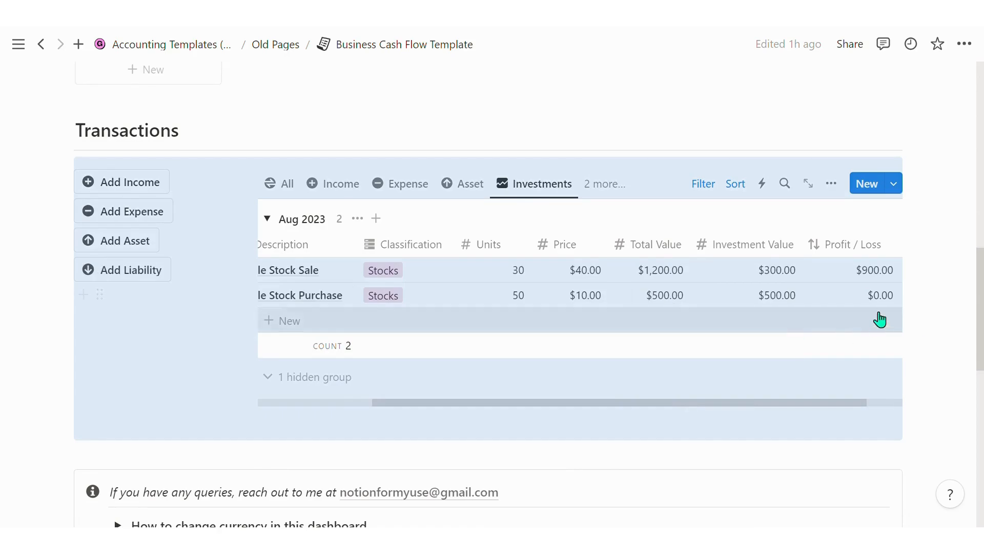
left_click(853, 321)
scroll(854, 375, "down", 3)
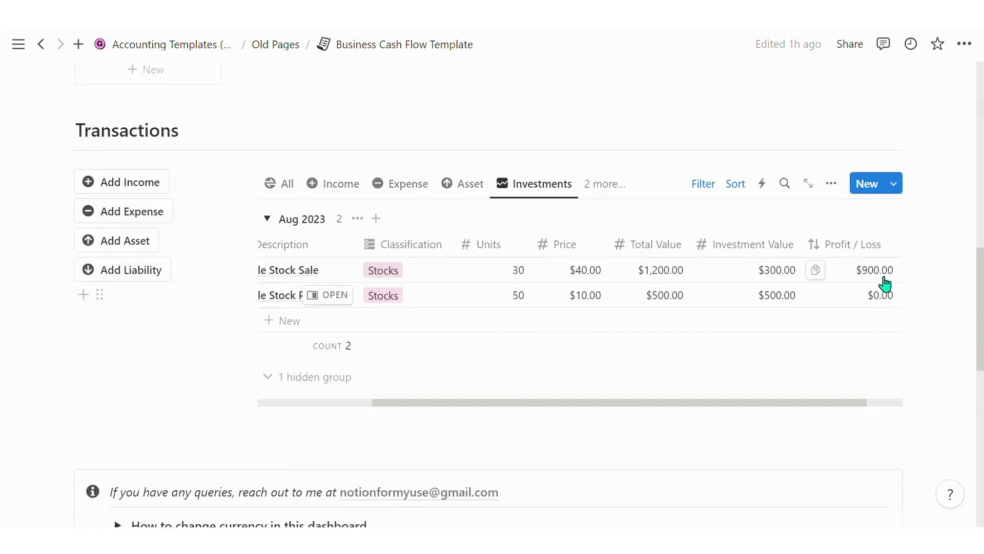
Step: Open the Inventory view and examine the sale and purchase rows from units and price through to Profit / Loss
left_click(596, 187)
left_click(562, 376)
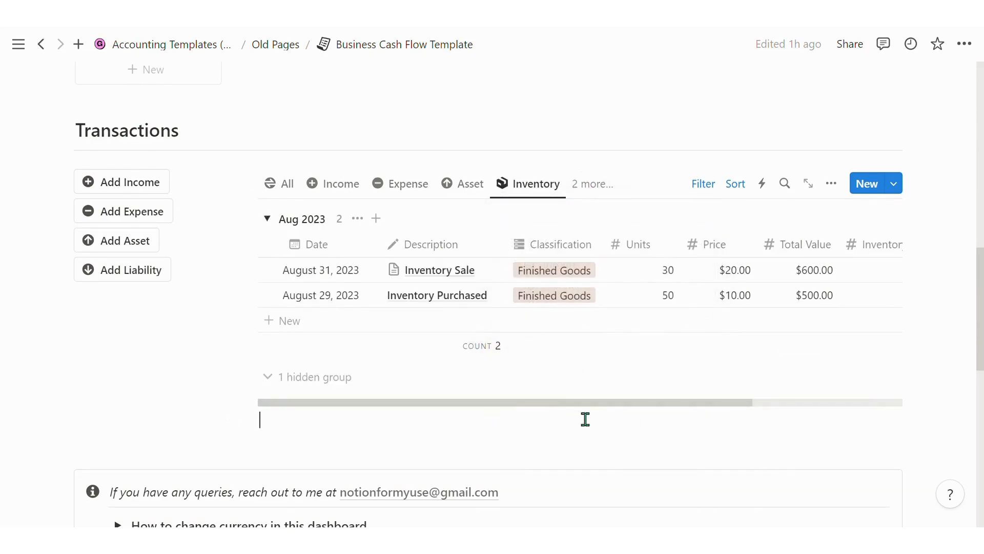
left_click_drag(553, 411, 642, 407)
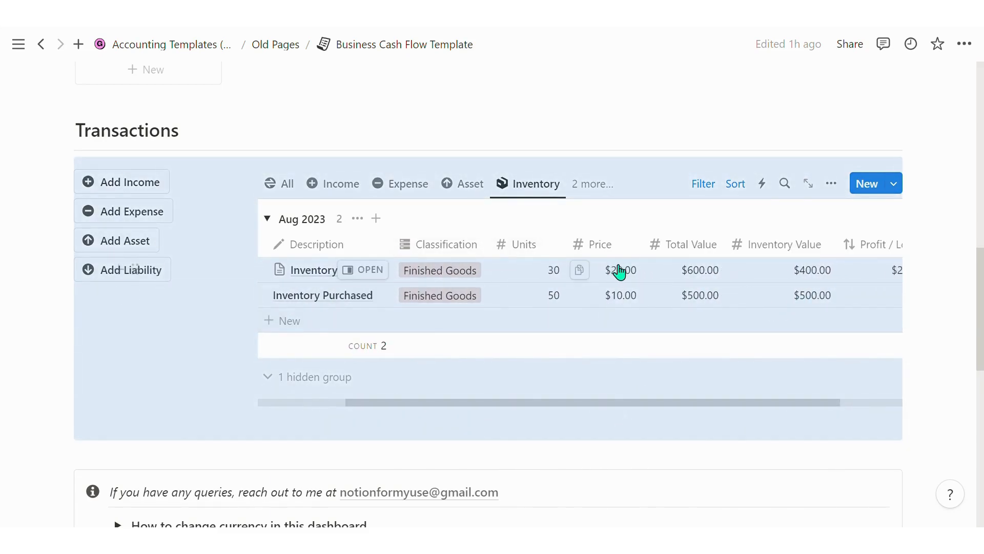
left_click(947, 260)
scroll(589, 397, "down", 3)
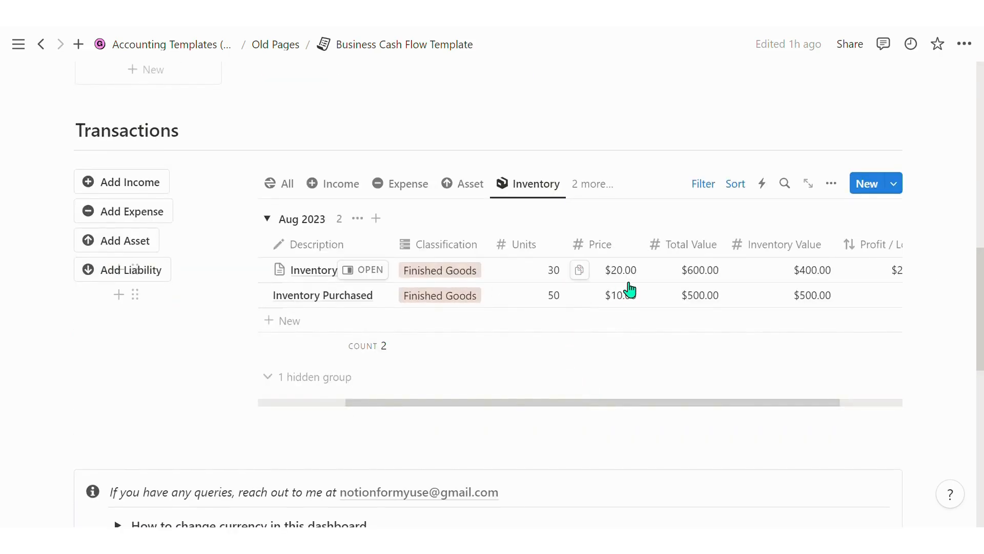
left_click_drag(667, 413, 765, 414)
left_click(789, 194)
Step: Recalculate the Operating group's total in the Business Activity overview again as the sum of Balance
scroll(790, 194, "down", 6)
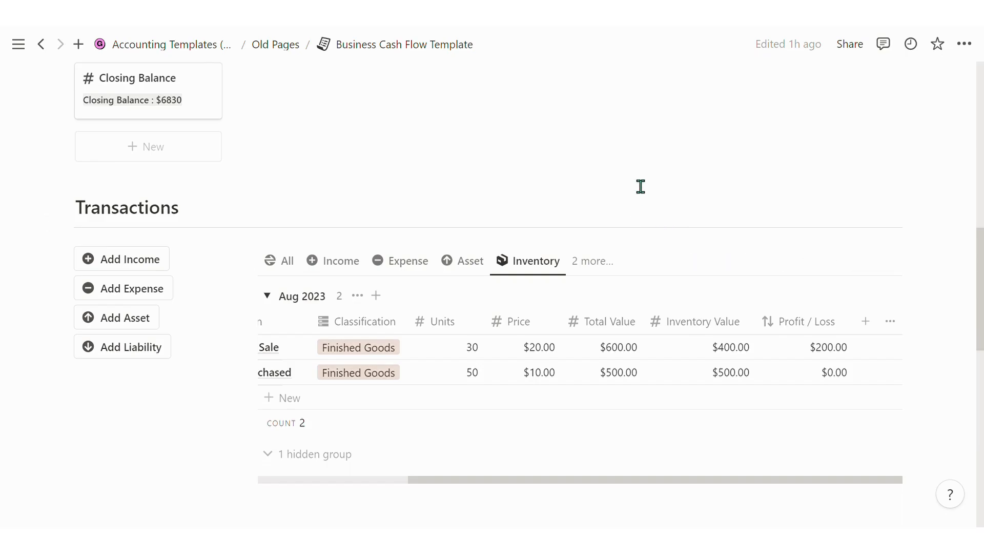
scroll(636, 205, "up", 3)
scroll(630, 218, "up", 3)
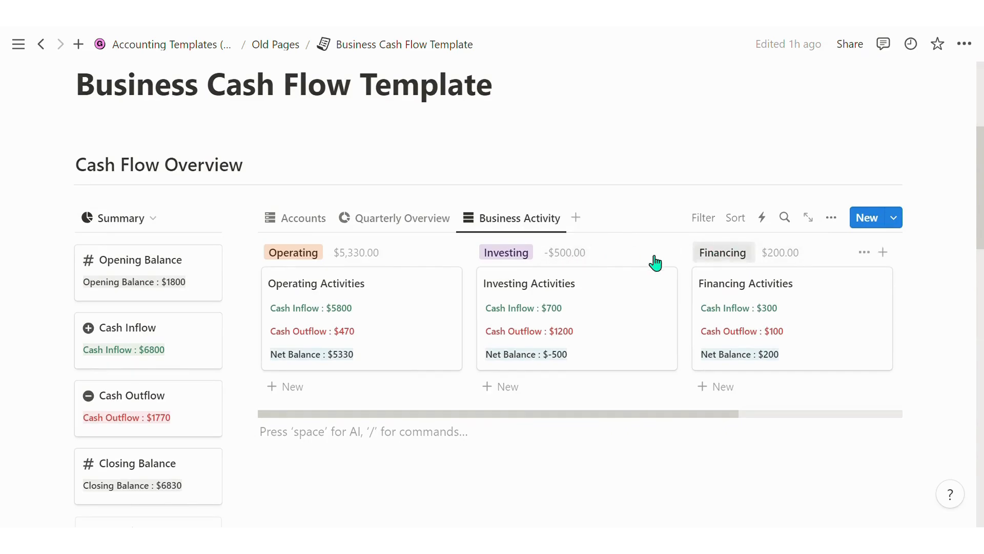
left_click(361, 254)
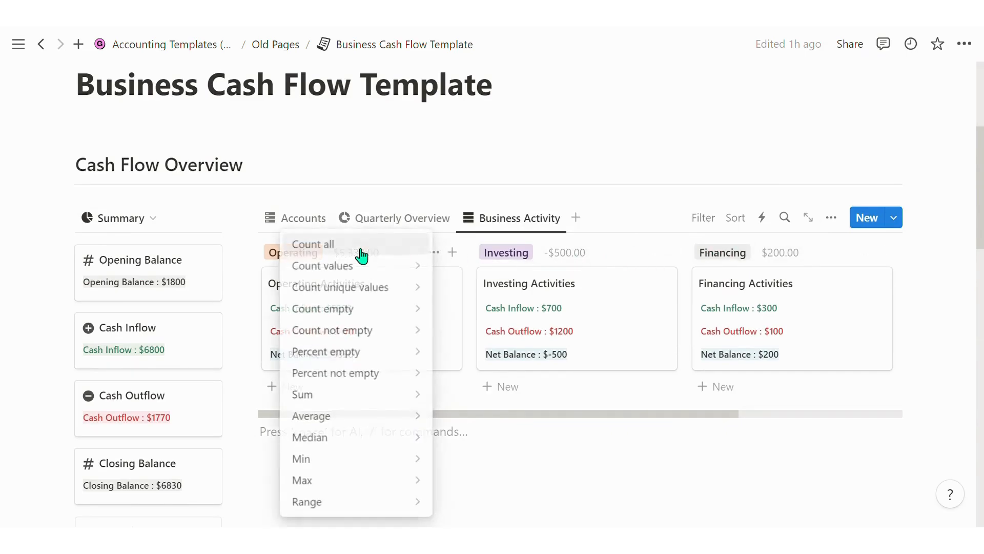
mouse_move(345, 397)
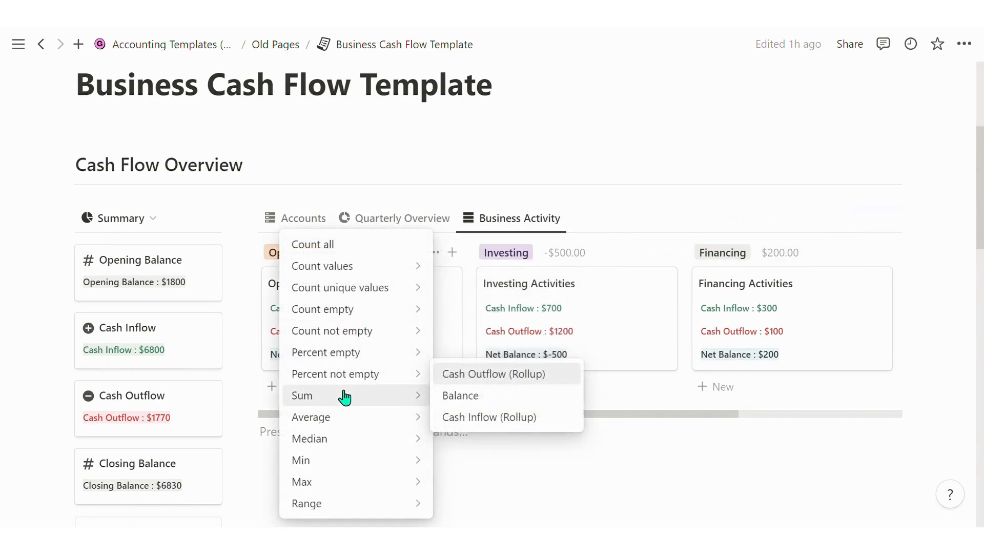
left_click(526, 396)
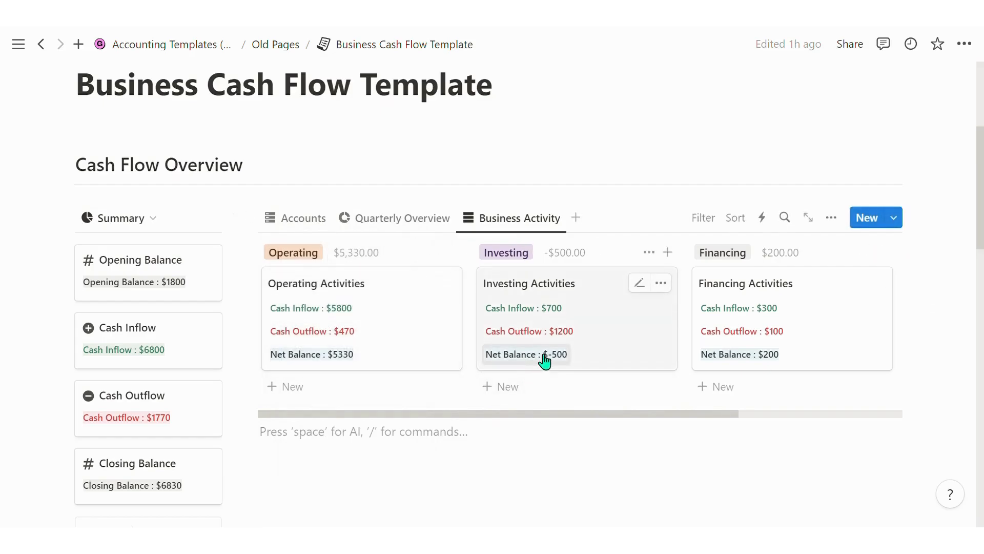
scroll(540, 333, "down", 8)
mouse_move(562, 303)
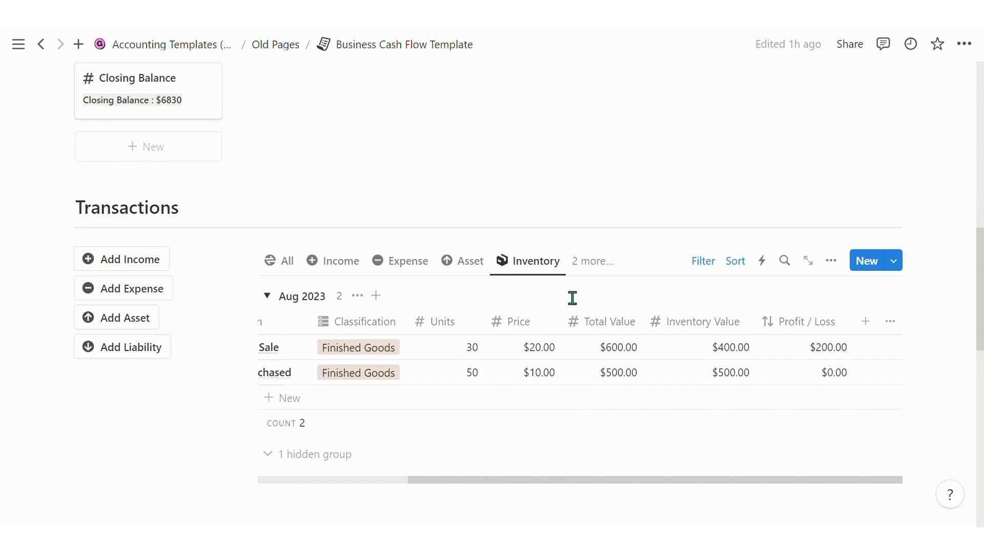
scroll(572, 218, "up", 10)
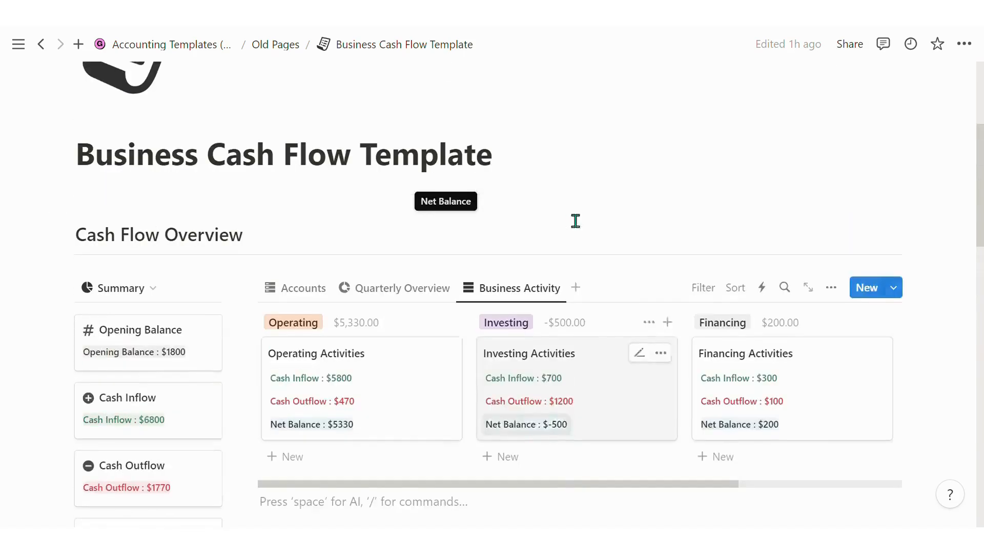